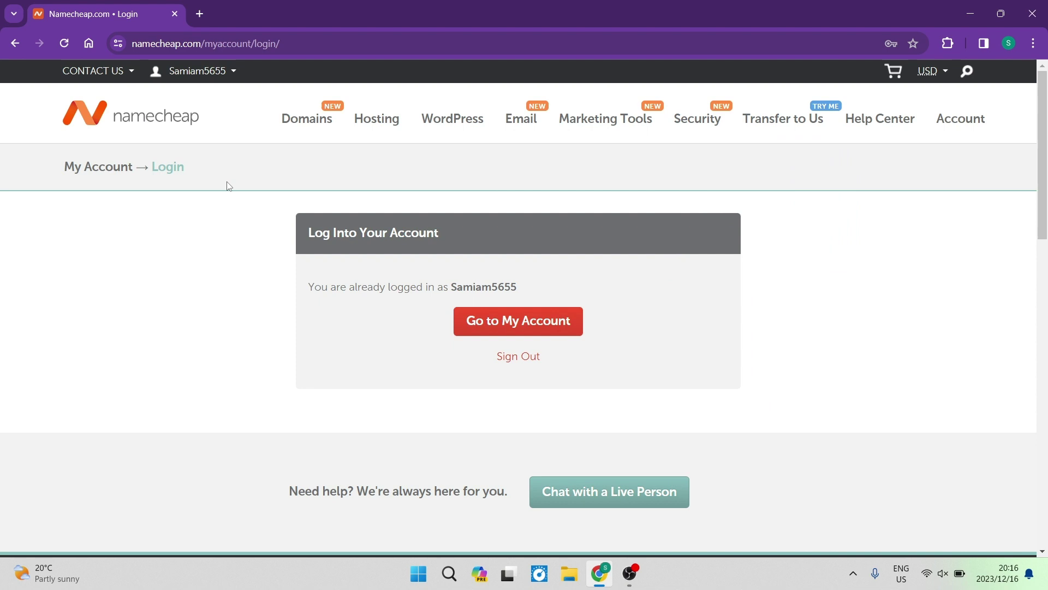
- Go to Domains' Domain Prices page and put the cursor in the 'Find your new domain name' box
mouse_move(313, 134)
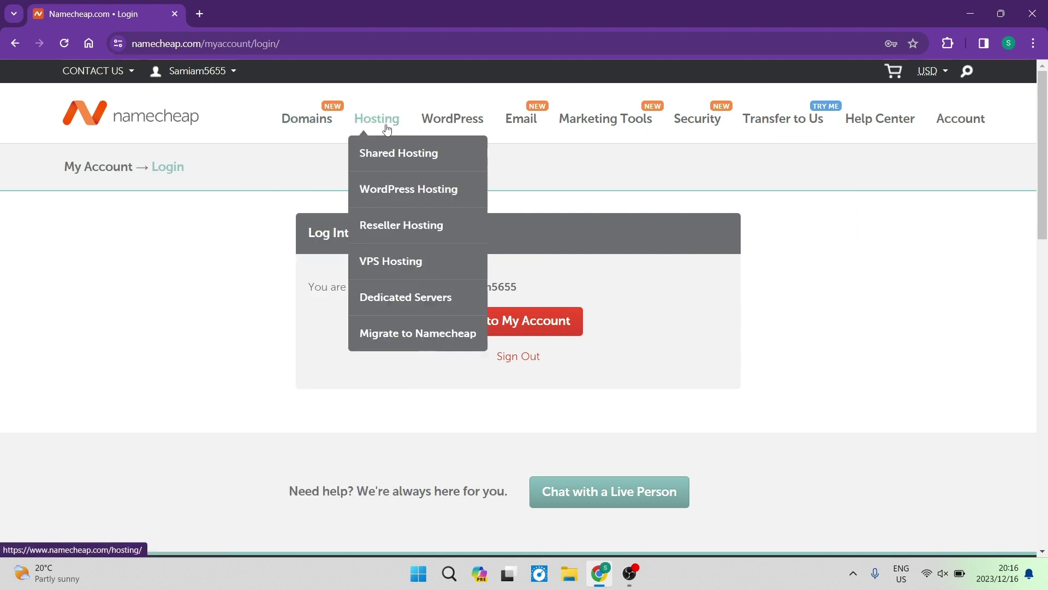
mouse_move(594, 125)
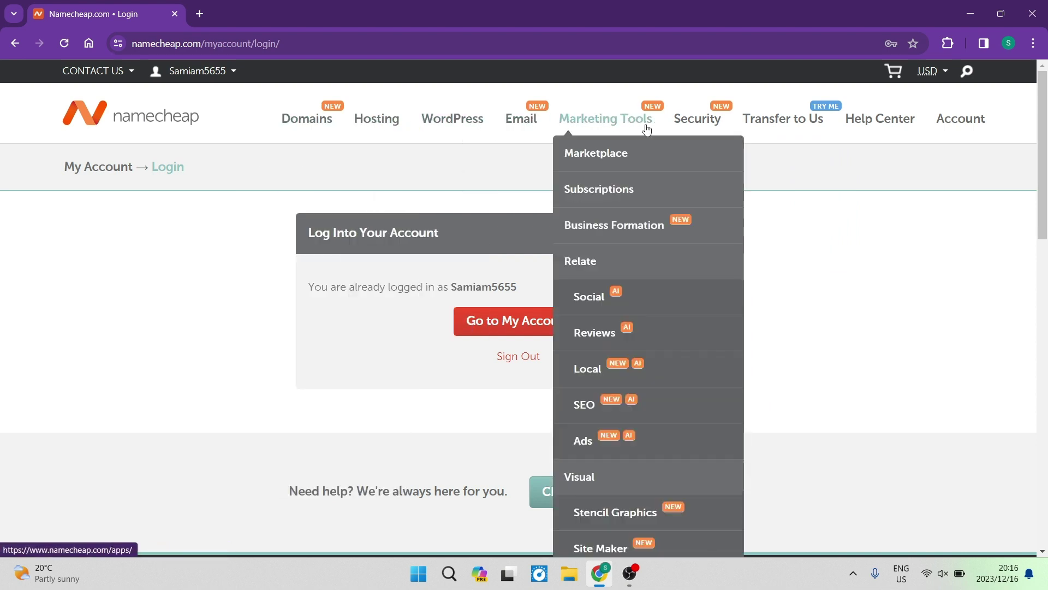
mouse_move(788, 124)
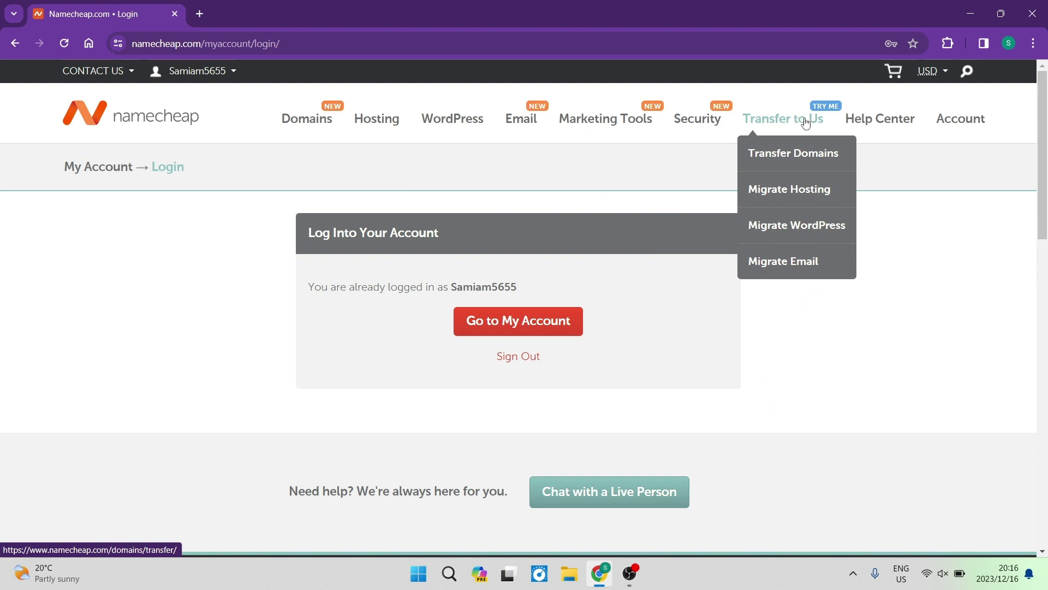
mouse_move(948, 122)
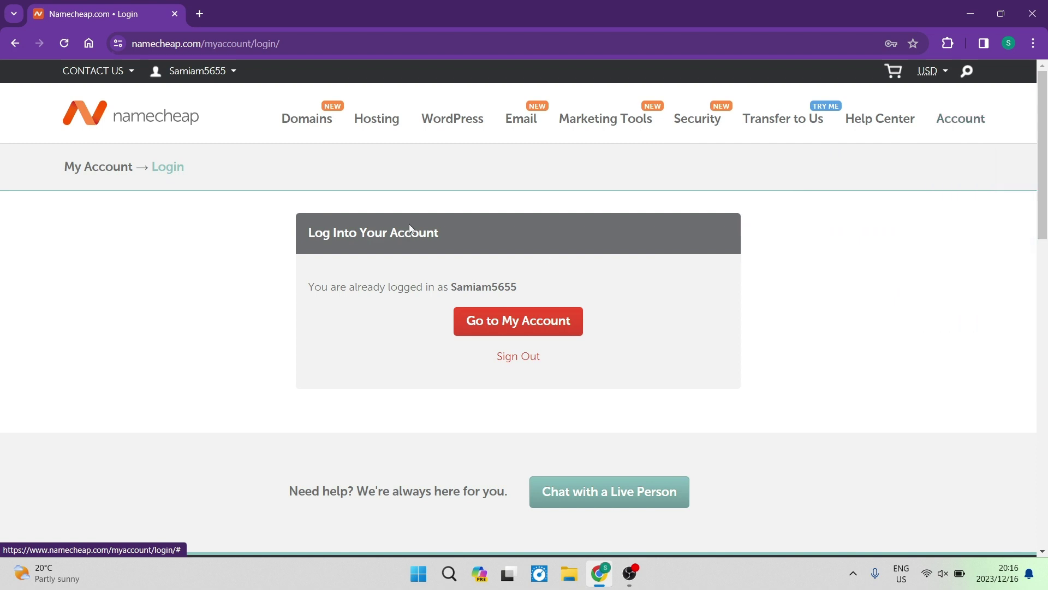
left_click(307, 121)
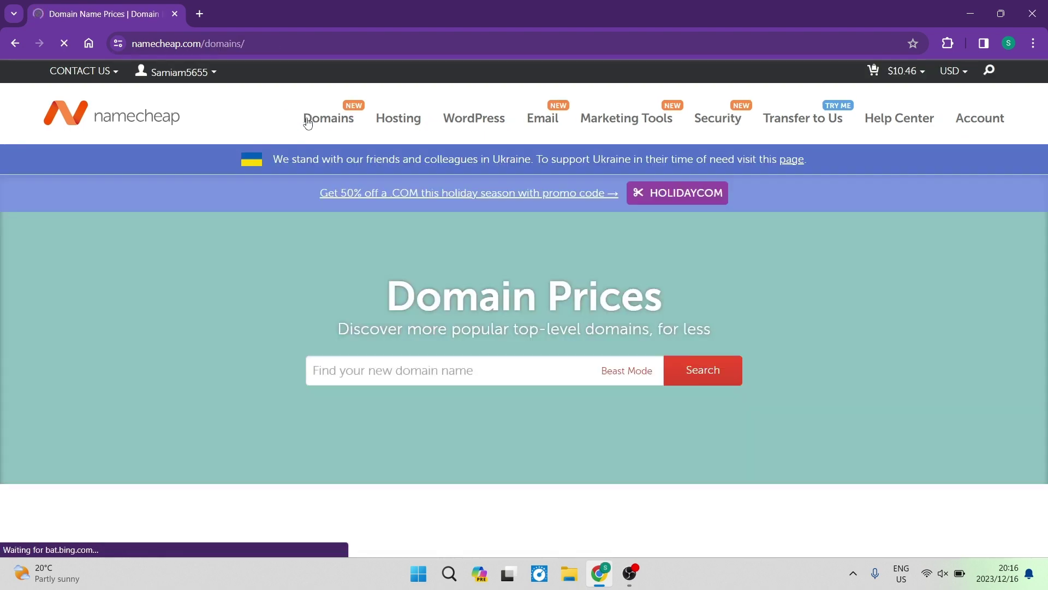
scroll(449, 235, "down", 3)
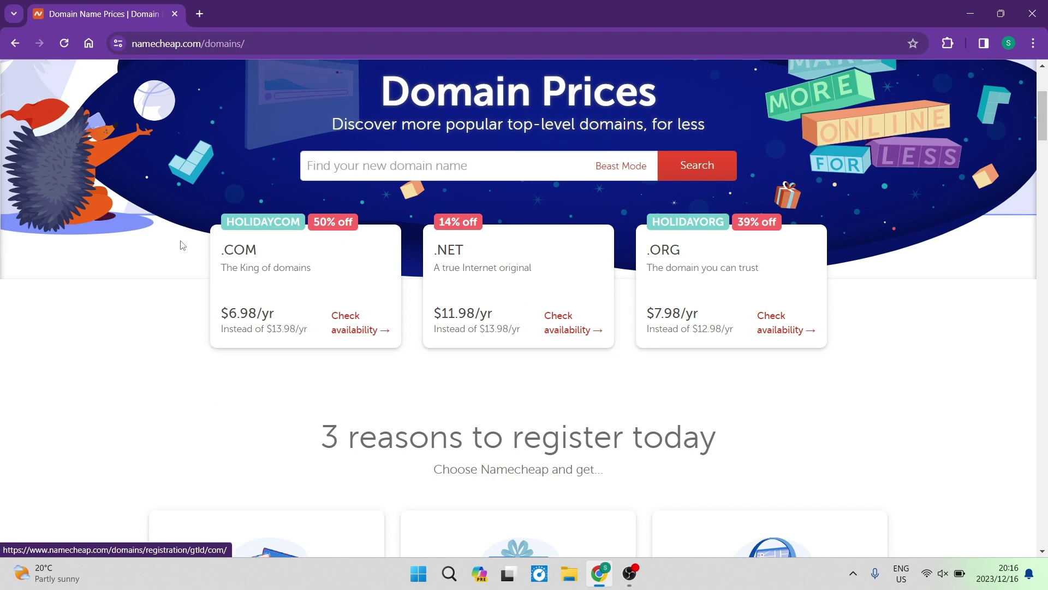
scroll(137, 308, "up", 3)
scroll(244, 271, "down", 1)
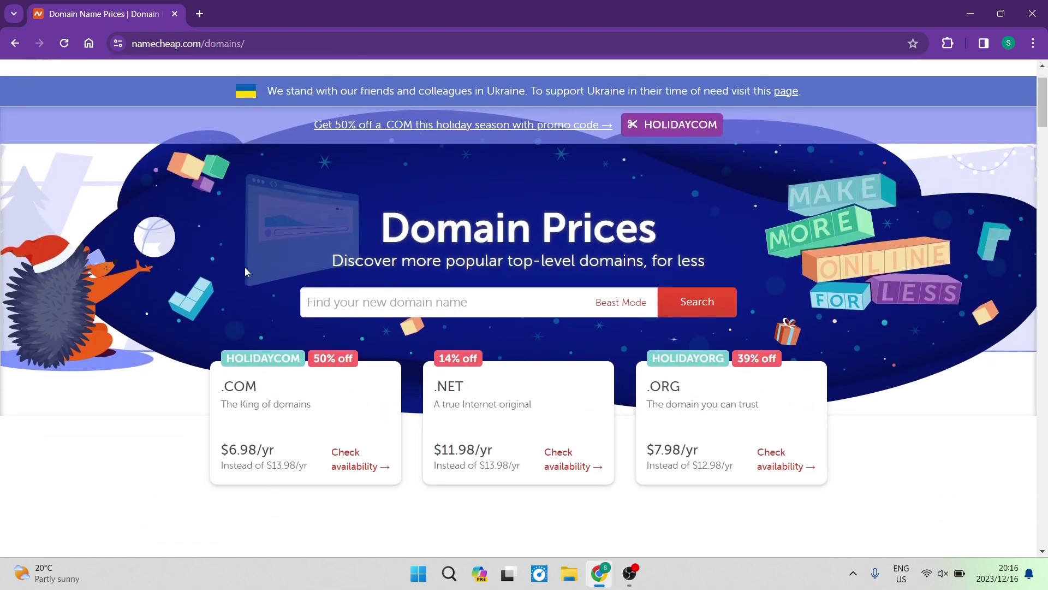
scroll(316, 262, "up", 1)
scroll(316, 262, "down", 1)
left_click(497, 301)
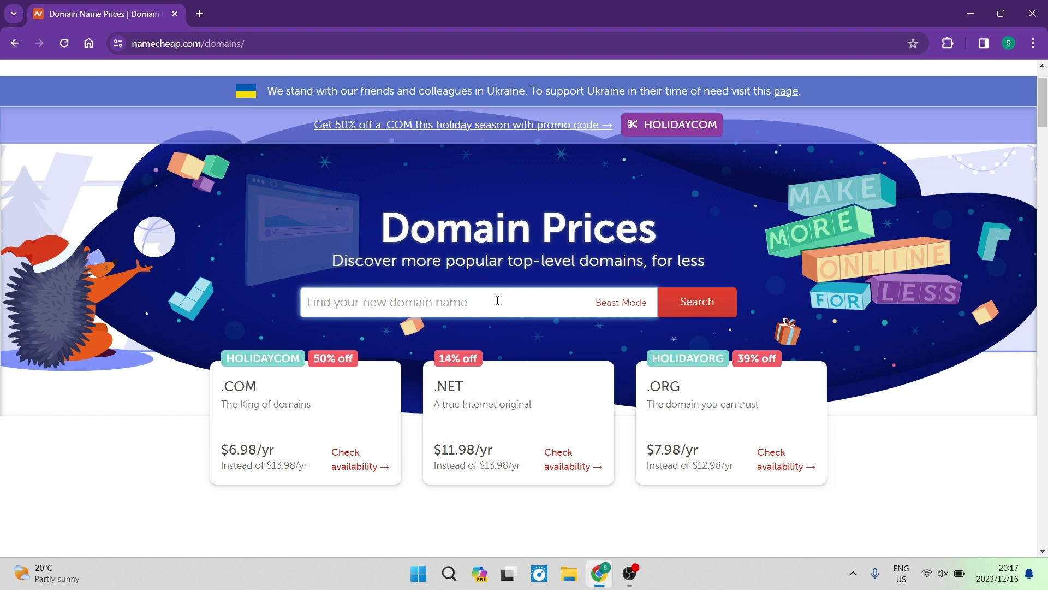
- Search for dogfoodboss and browse the results, with dogfoodboss.com available at $10.28/yr
type("dogfoodboss")
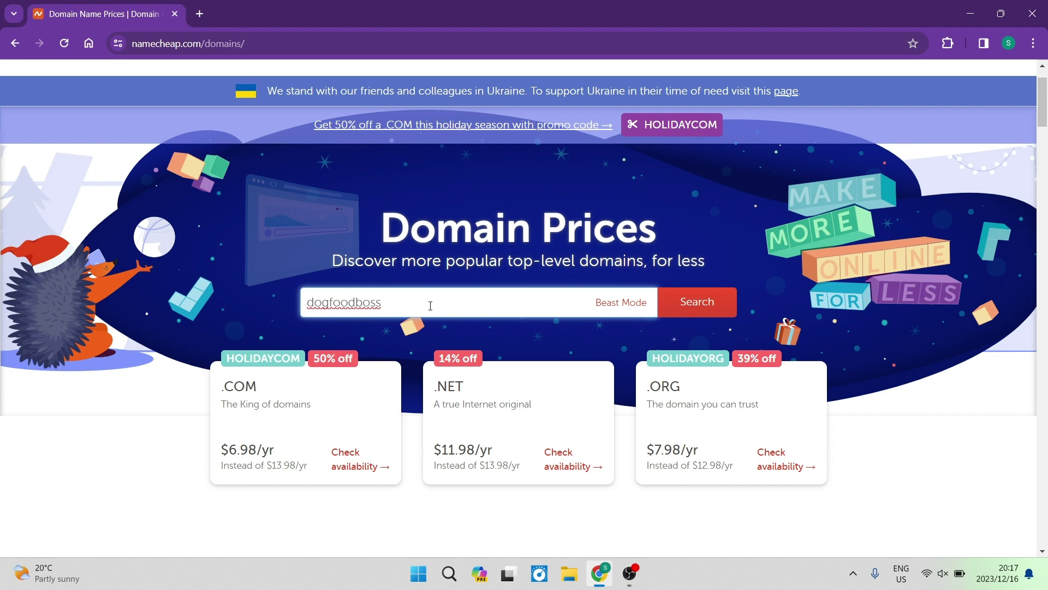
left_click(700, 308)
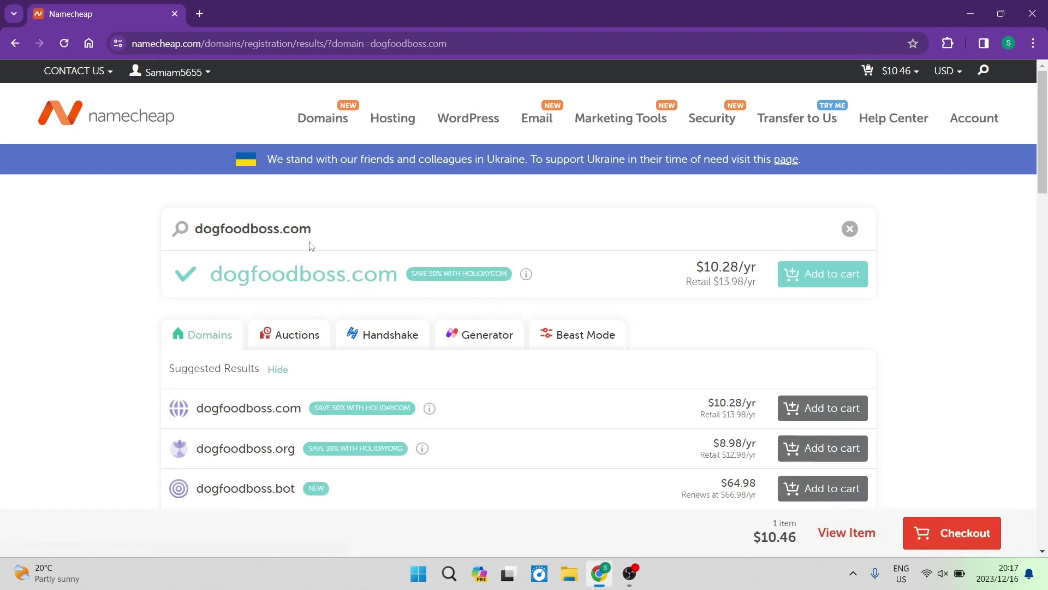
scroll(372, 266, "down", 2)
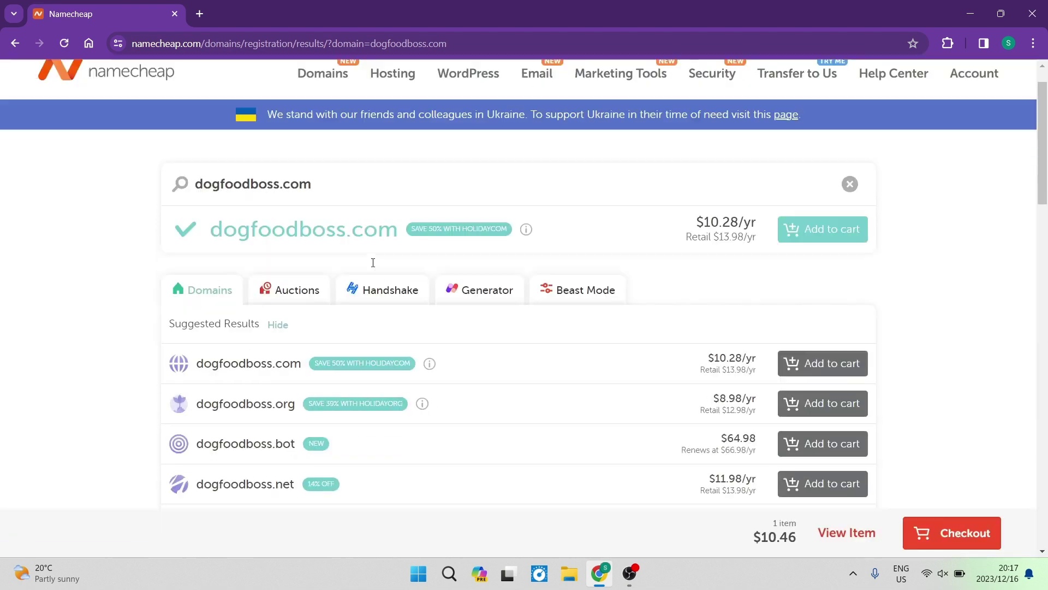
scroll(374, 266, "down", 1)
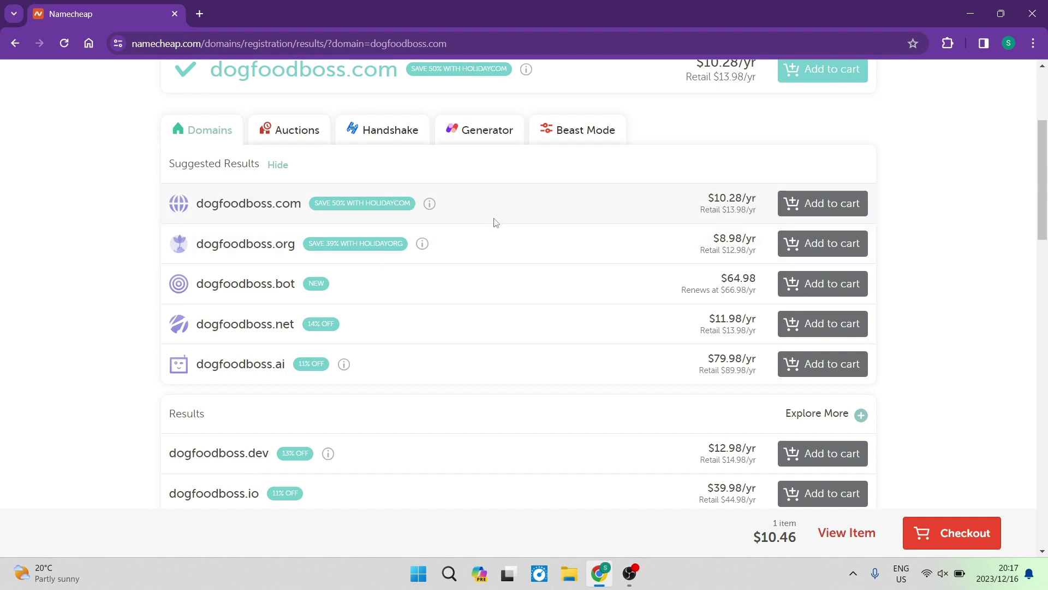
mouse_move(309, 236)
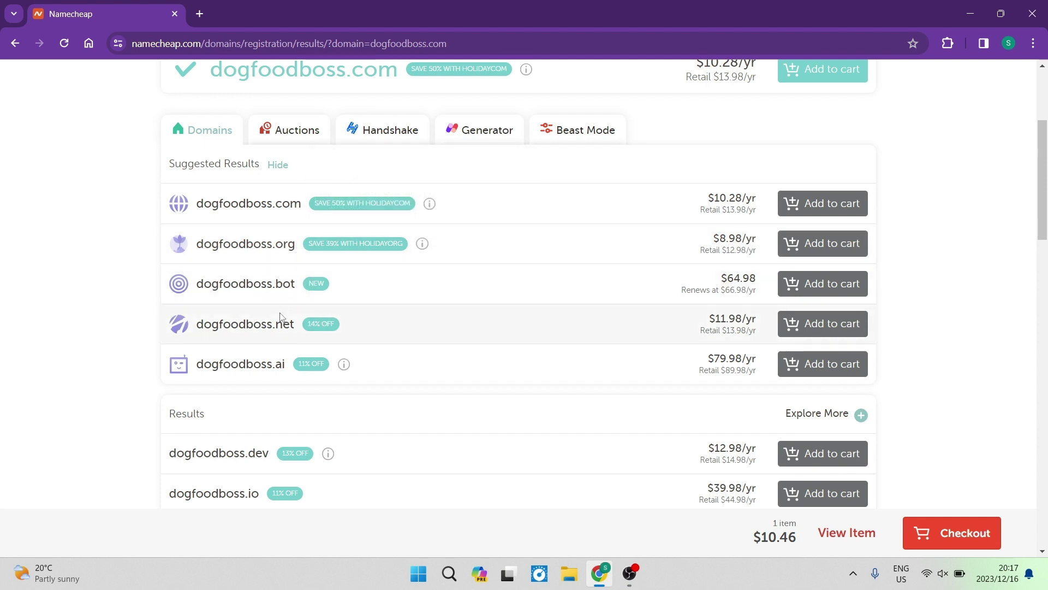
scroll(281, 321, "down", 3)
scroll(404, 330, "down", 5)
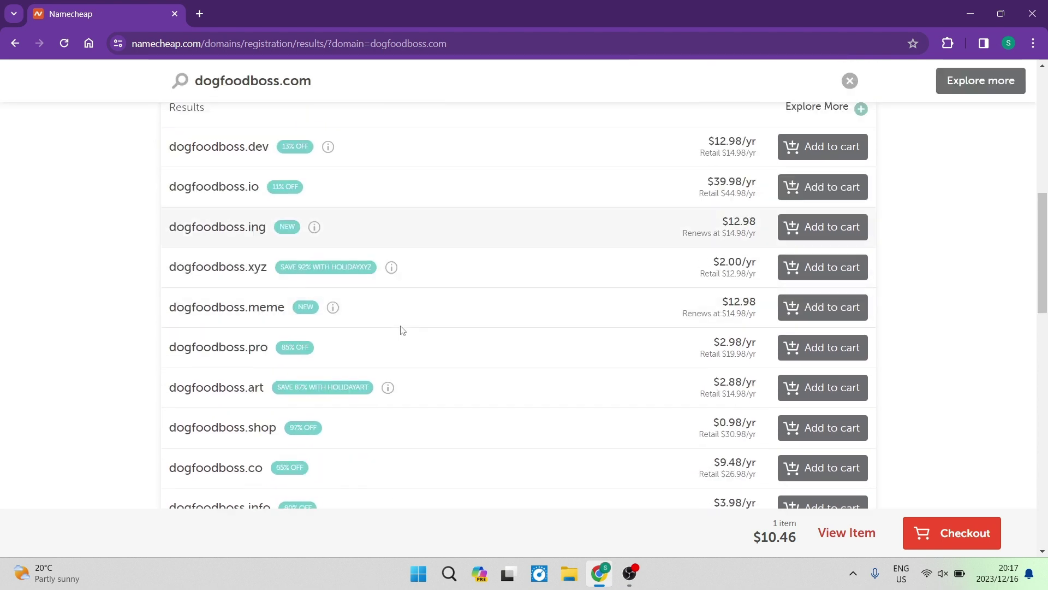
scroll(405, 366, "up", 8)
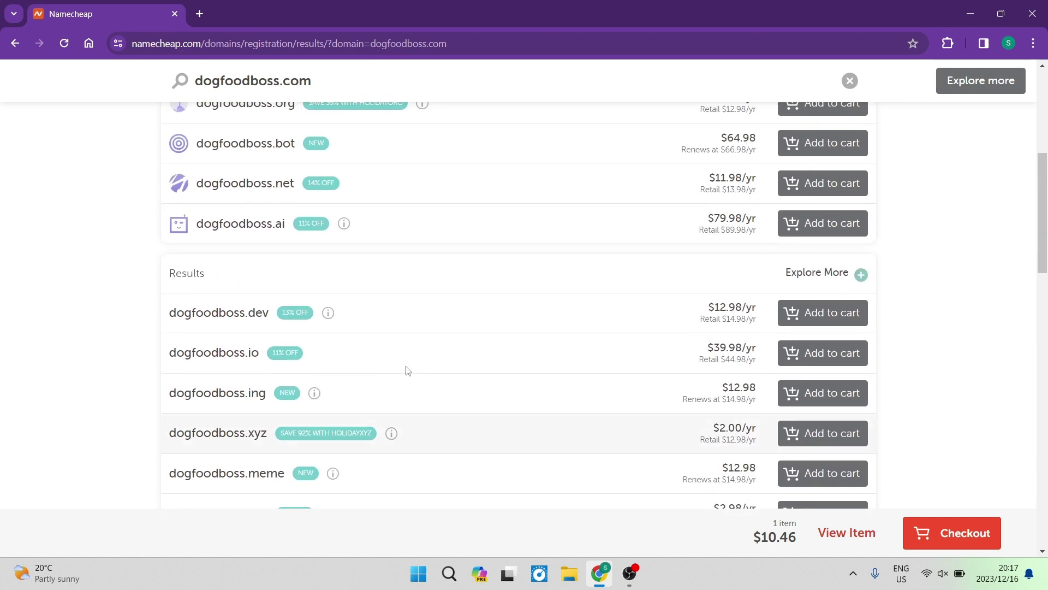
scroll(405, 365, "up", 2)
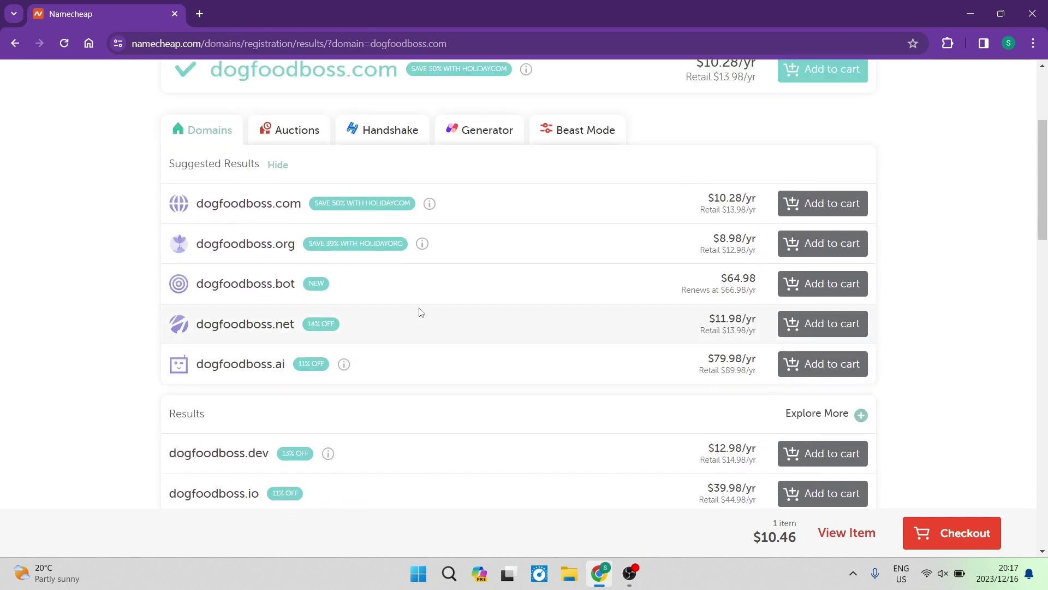
mouse_move(423, 248)
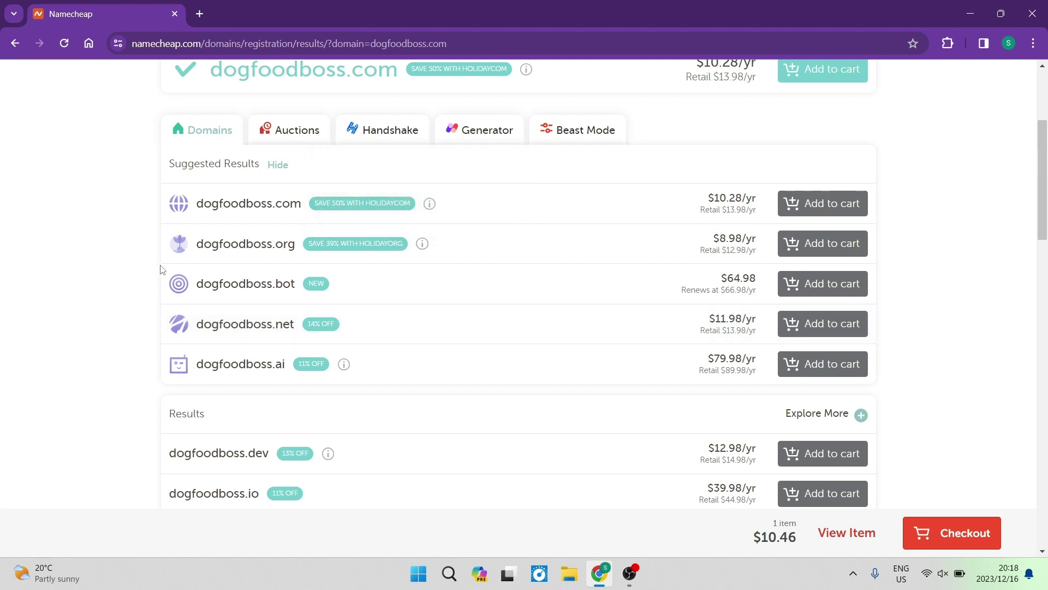
scroll(145, 276, "up", 3)
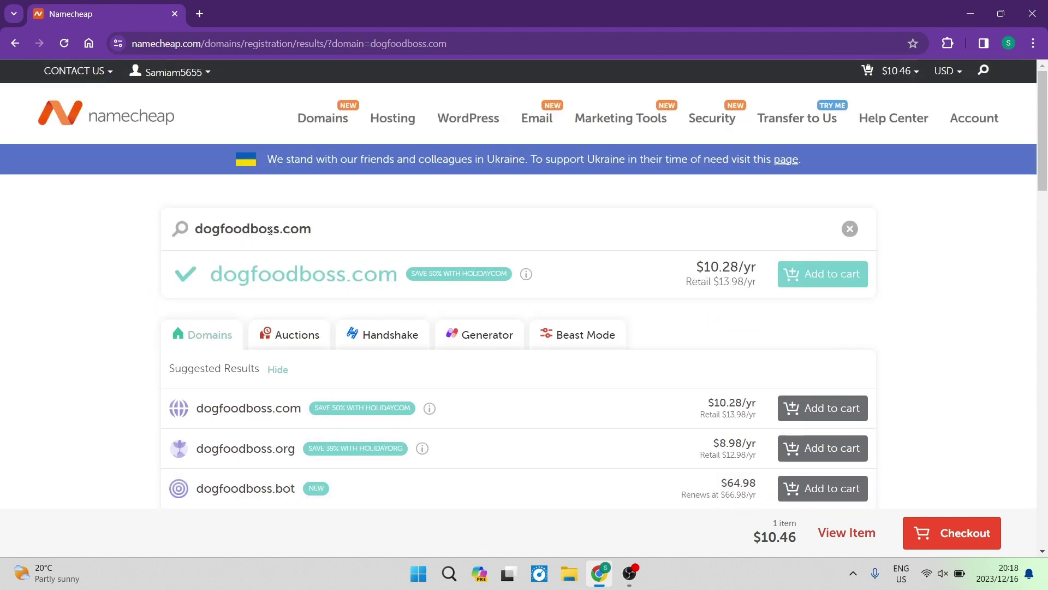
- Launch the Beast Mode bulk search seeded with the keyword dogfoodboss
left_click_drag(279, 230, 163, 235)
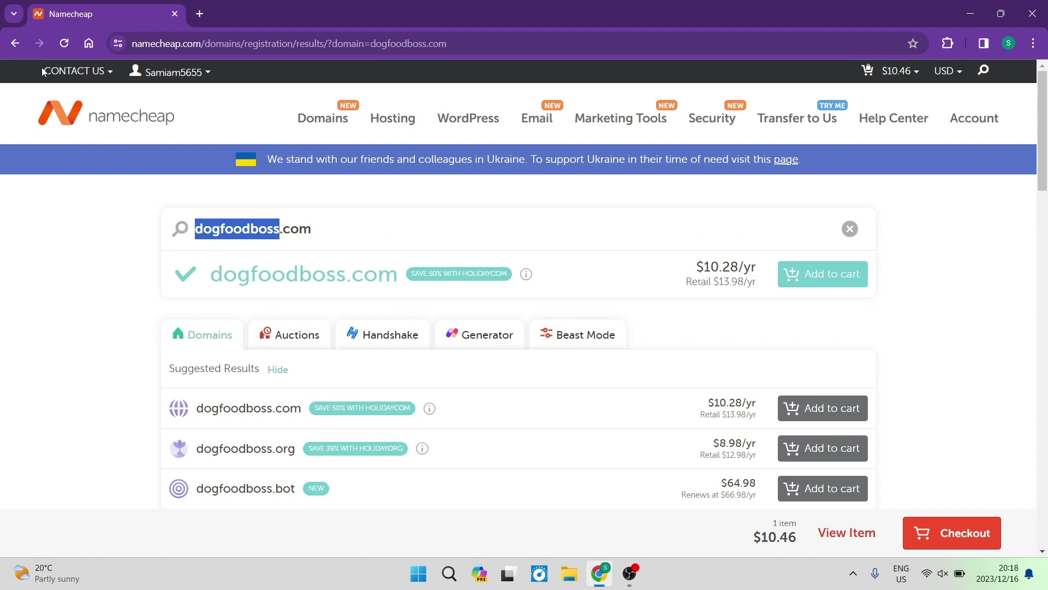
left_click(16, 43)
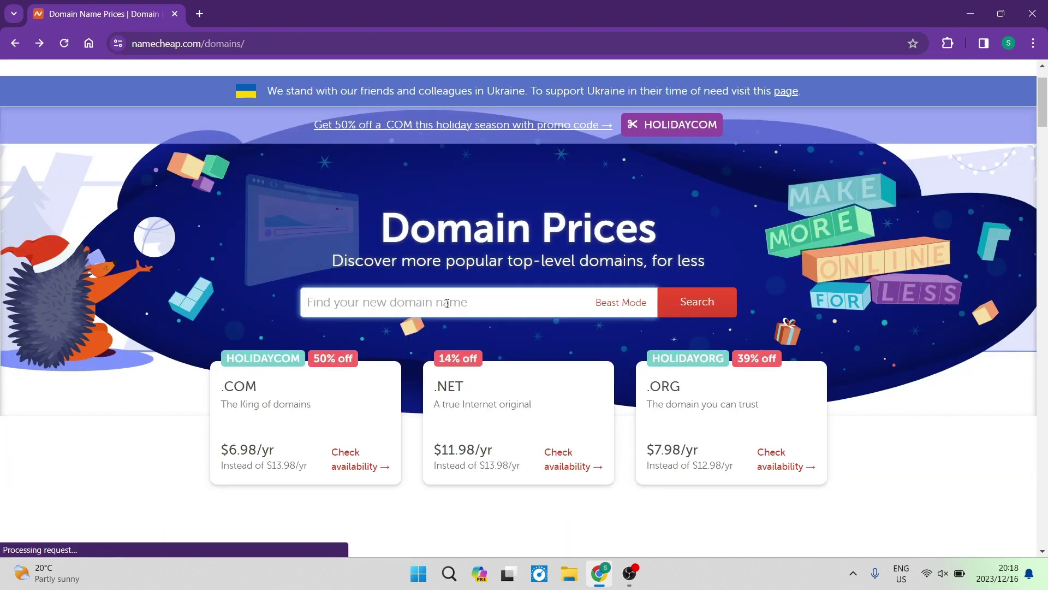
left_click(620, 304)
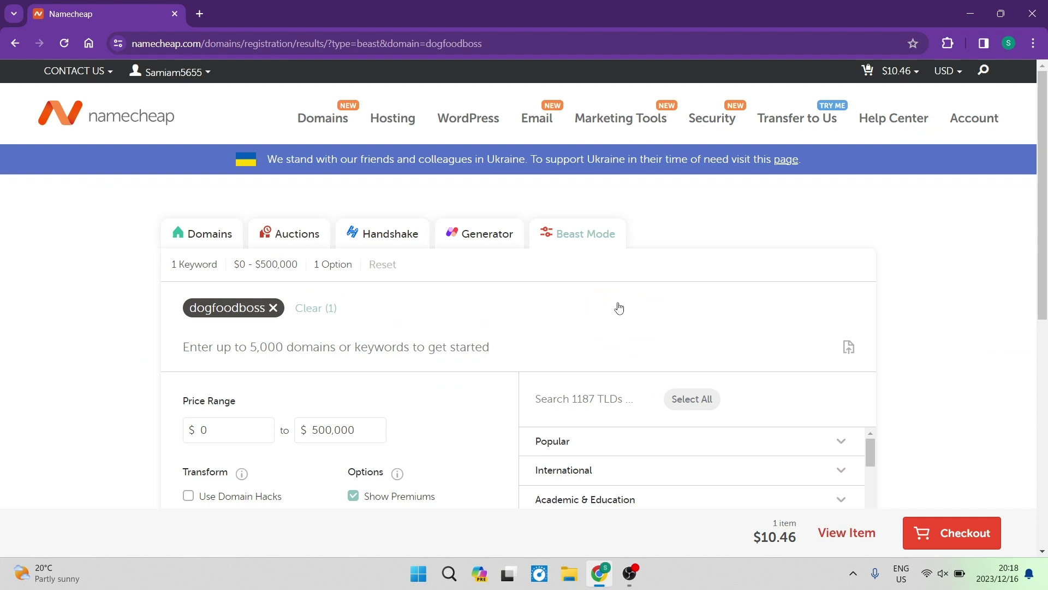
scroll(573, 343, "down", 1)
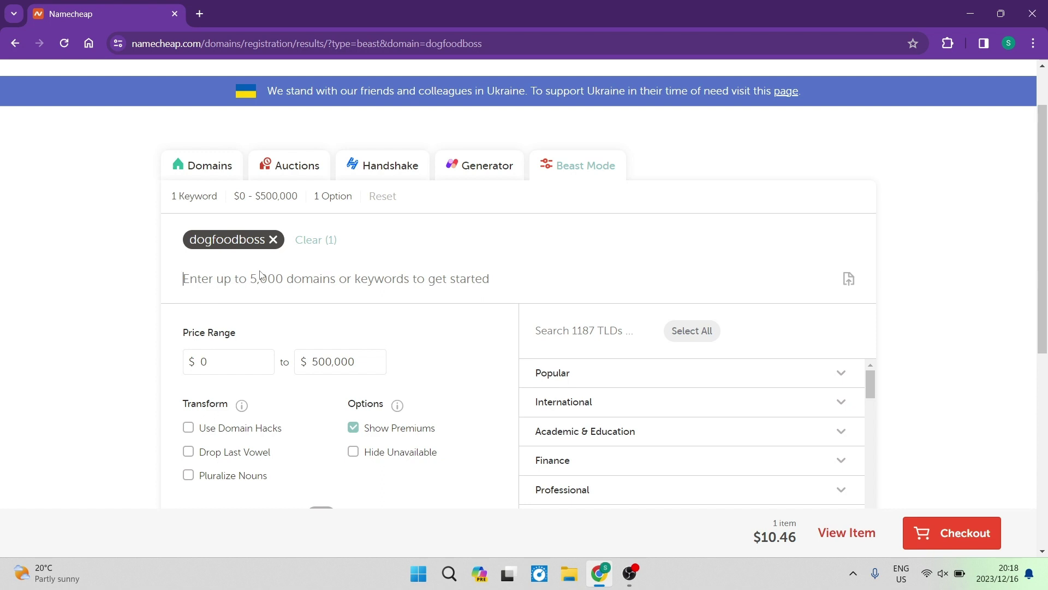
- Add bossdogfood, bosscatfood and dogbosscatfood as Beast Mode keywords alongside dogfoodboss
type("bossdogfood")
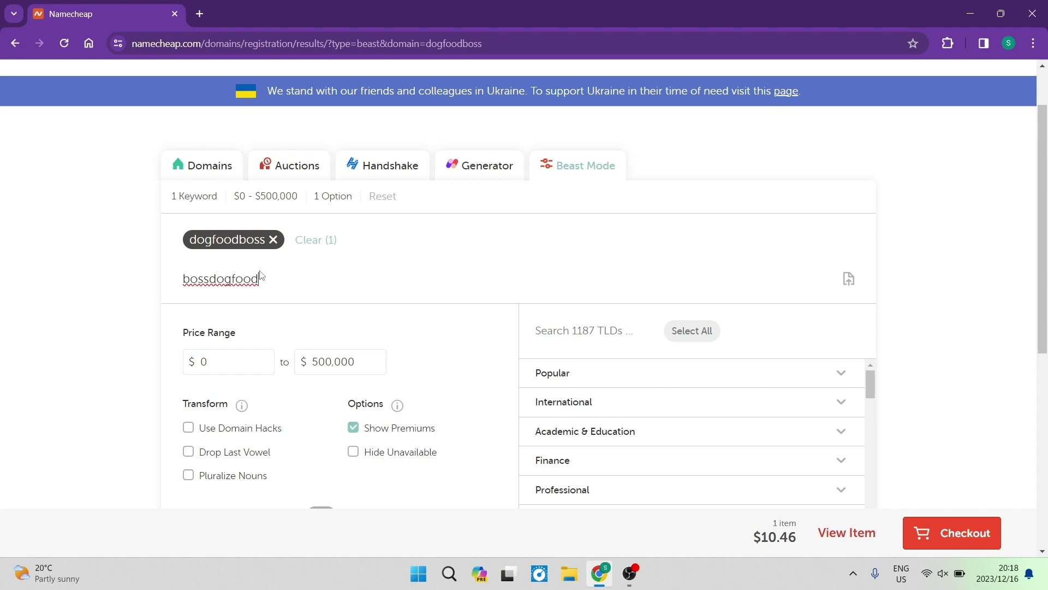
key("Return")
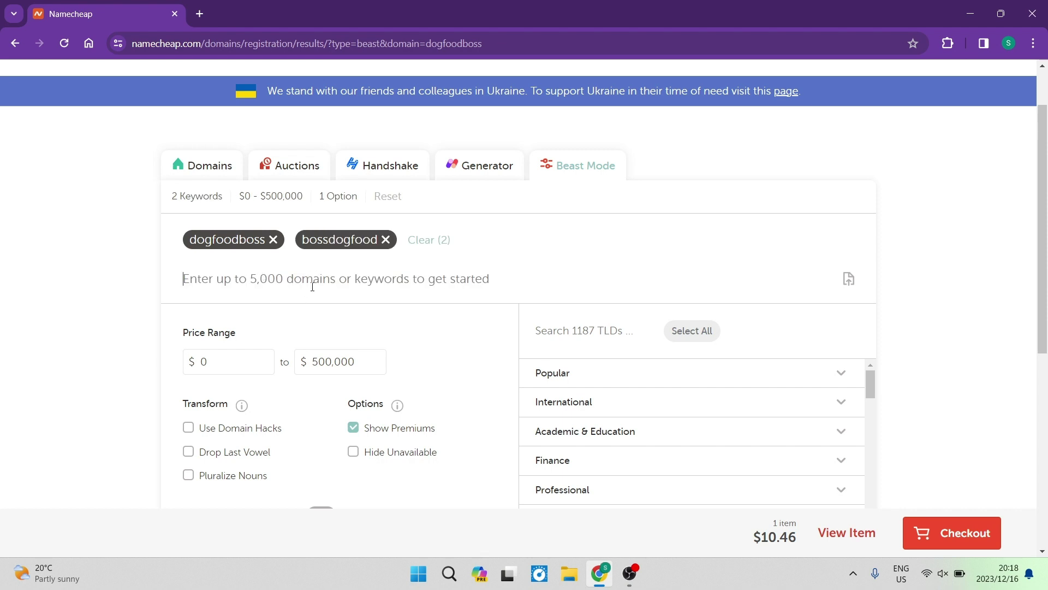
type("bosscatfood")
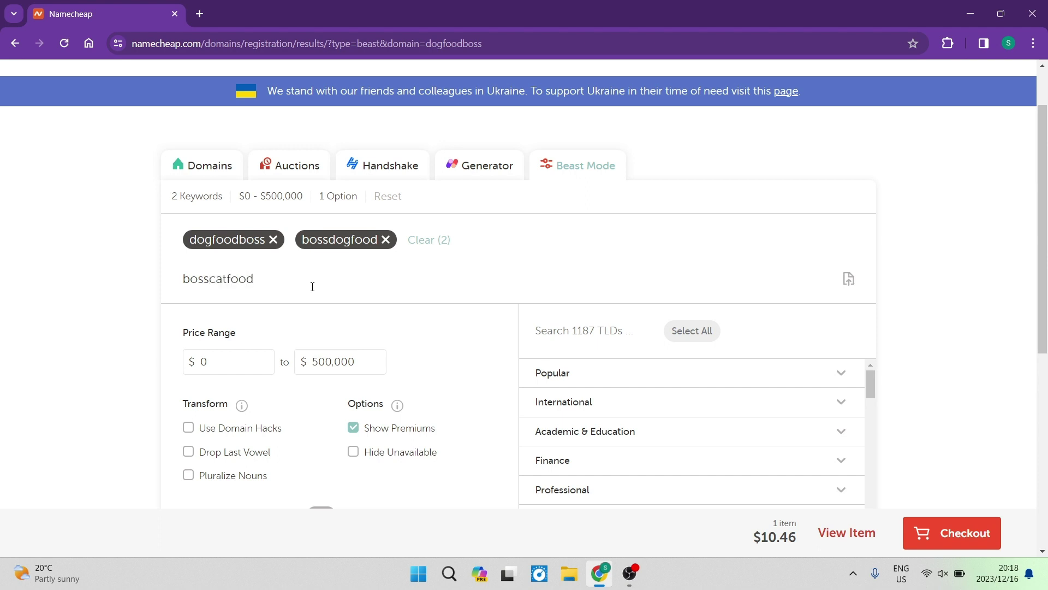
key("Return")
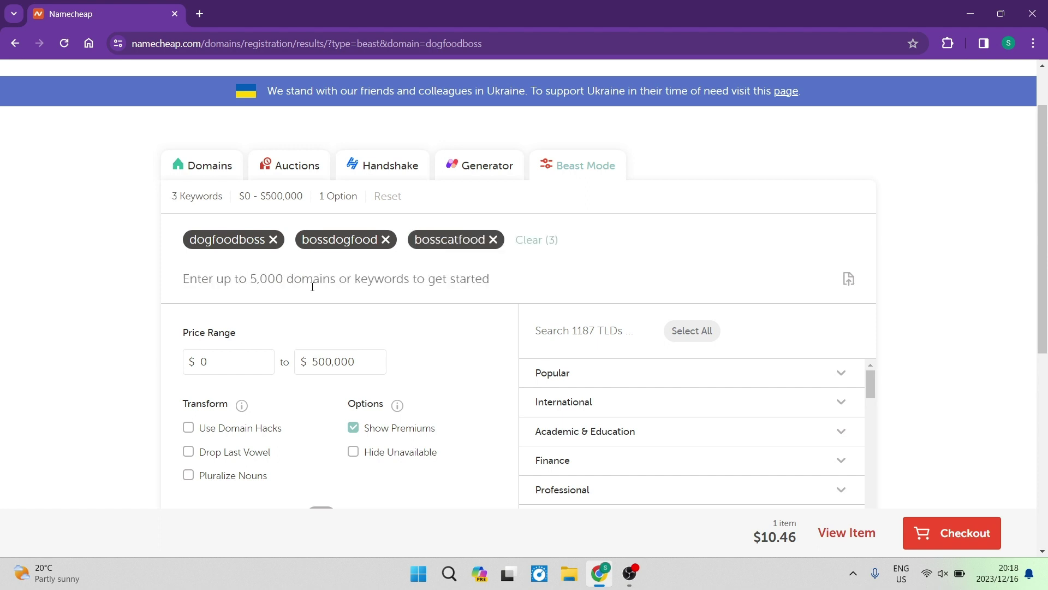
type("dog")
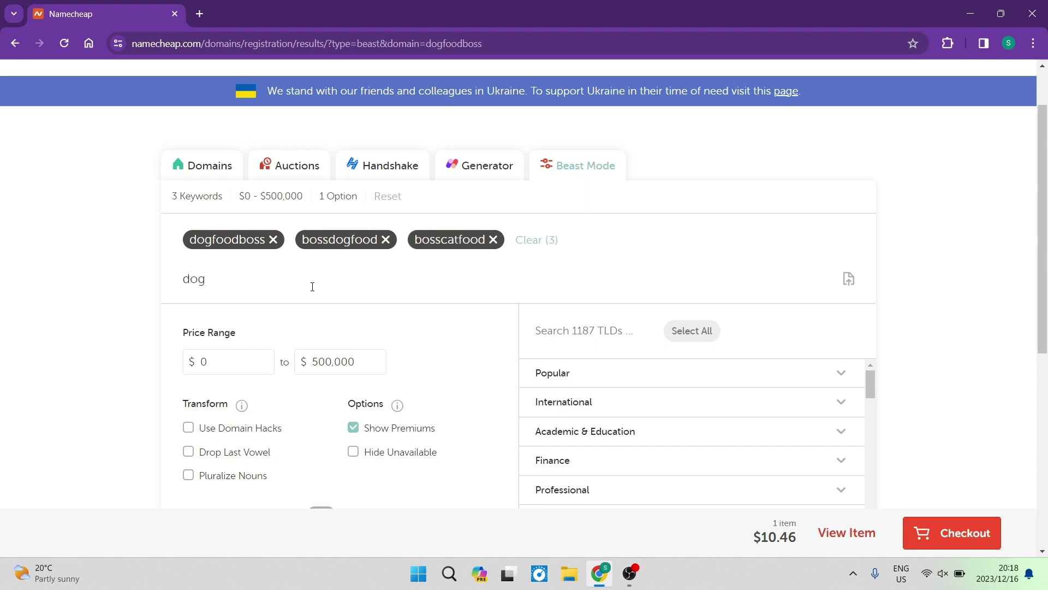
type("bosscatfood")
key("Return")
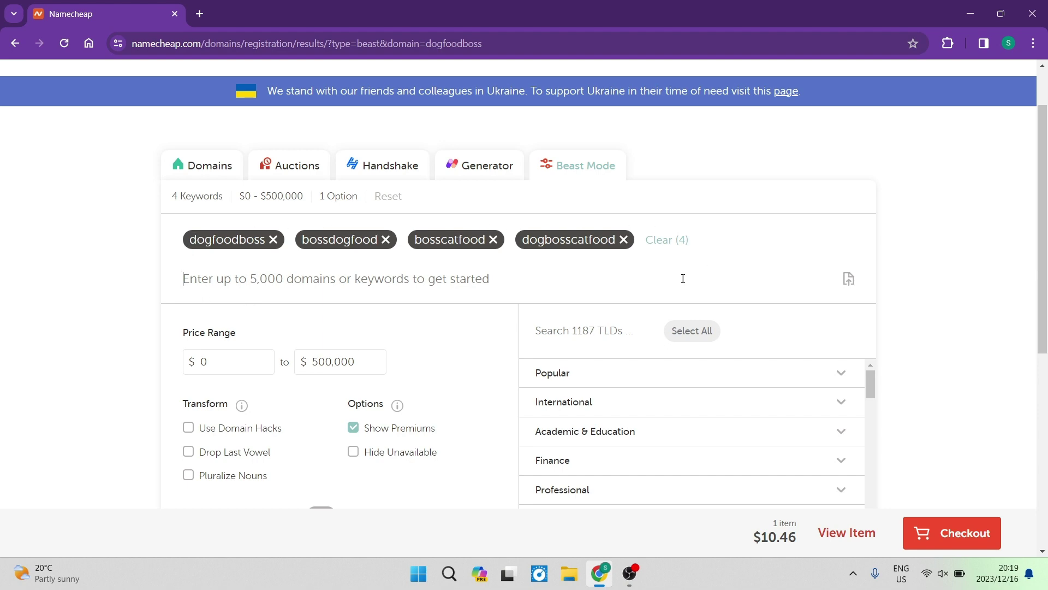
scroll(407, 242, "up", 2)
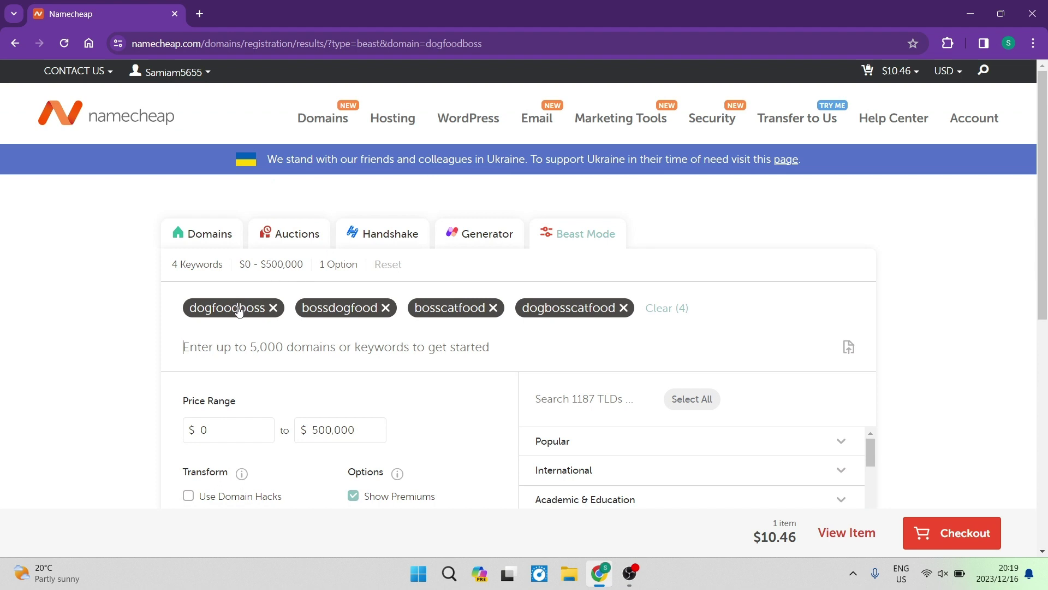
scroll(238, 310, "down", 3)
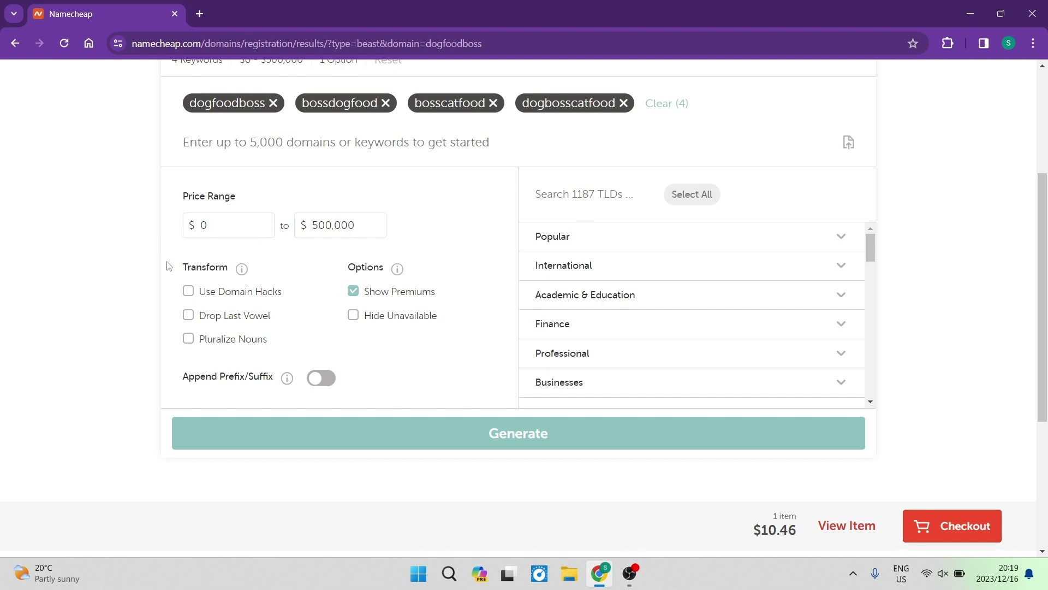
mouse_move(241, 272)
mouse_move(399, 273)
left_click(321, 379)
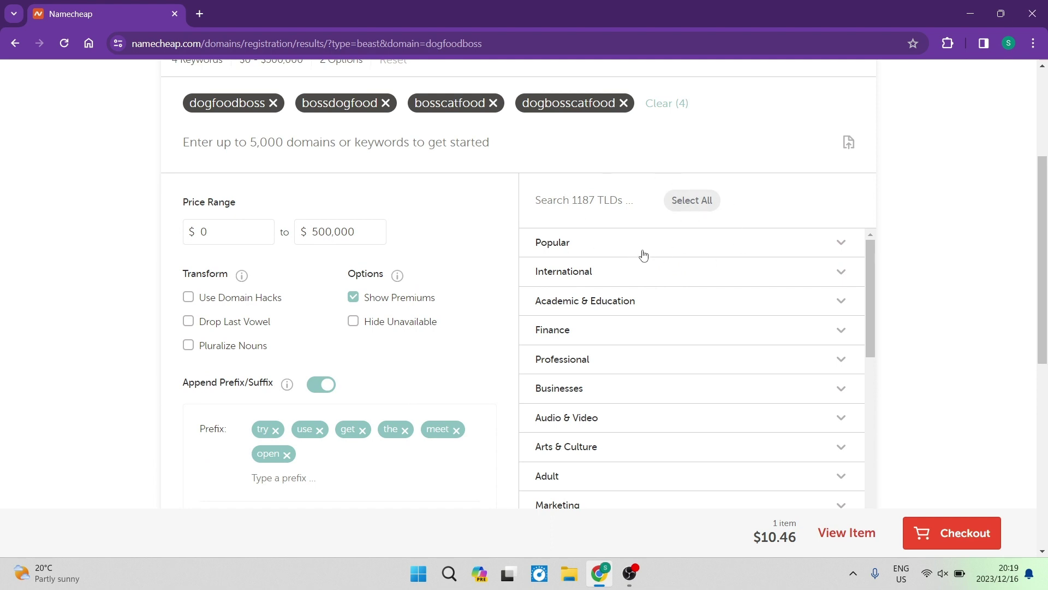
scroll(660, 253, "down", 3)
scroll(684, 366, "down", 5)
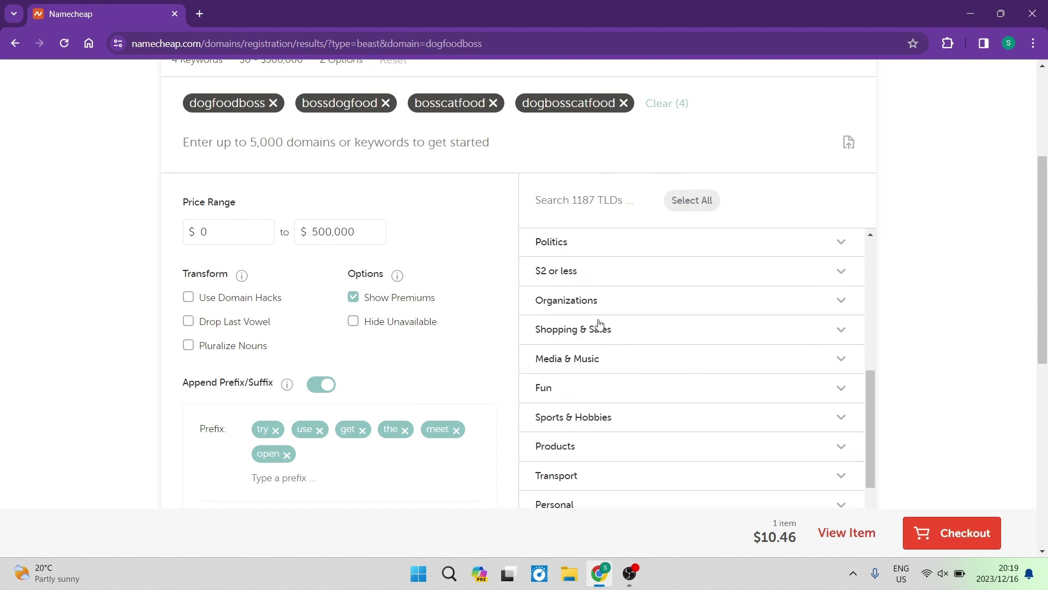
scroll(601, 328, "up", 5)
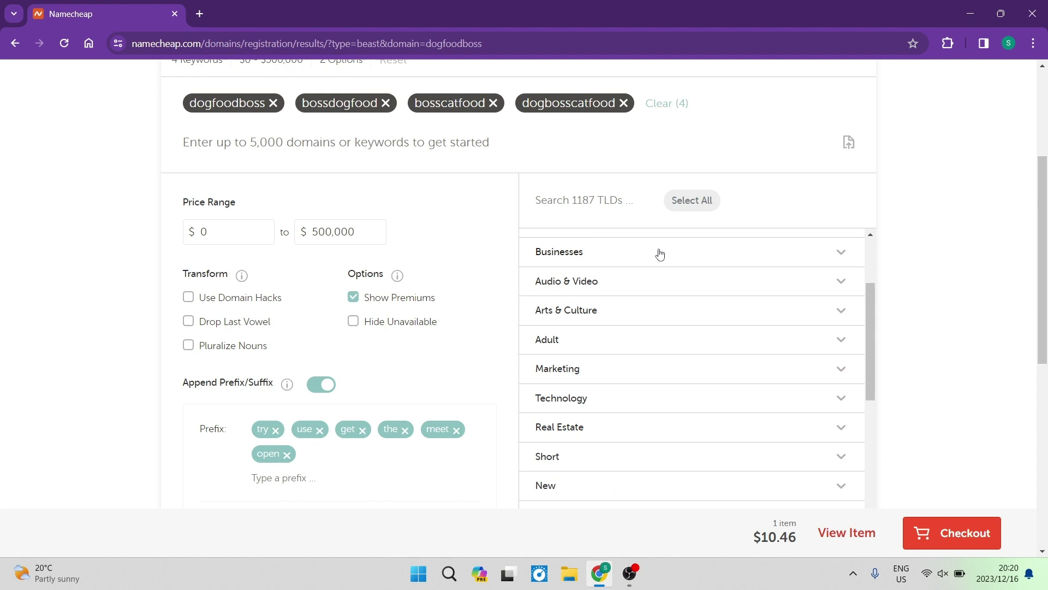
scroll(692, 328, "down", 5)
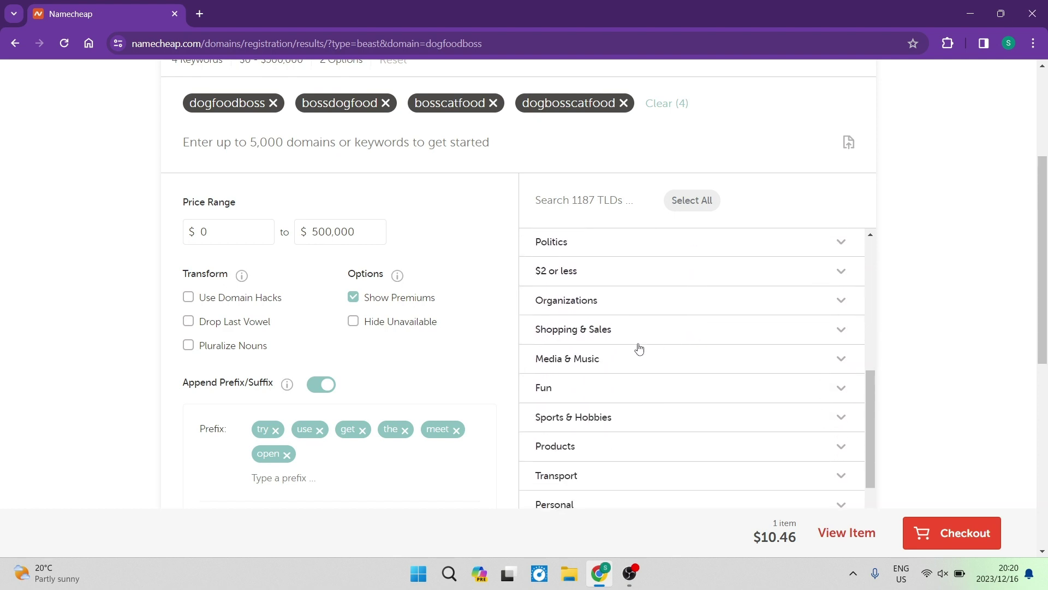
scroll(639, 348, "down", 2)
scroll(318, 367, "down", 3)
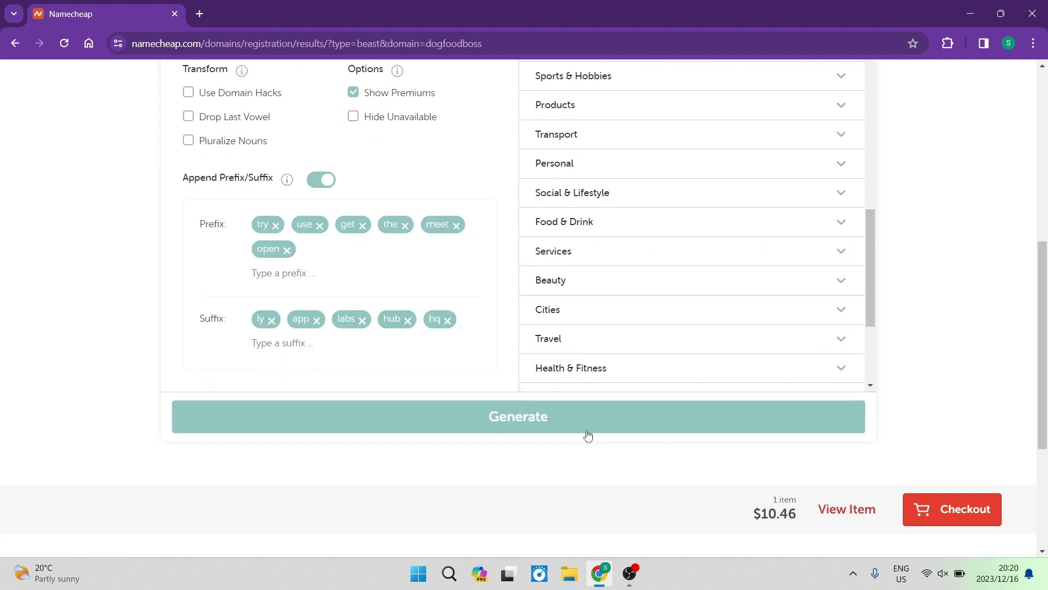
- Generate the Beast Mode results and check the Sort by options without changing the order
left_click(524, 424)
scroll(457, 328, "down", 2)
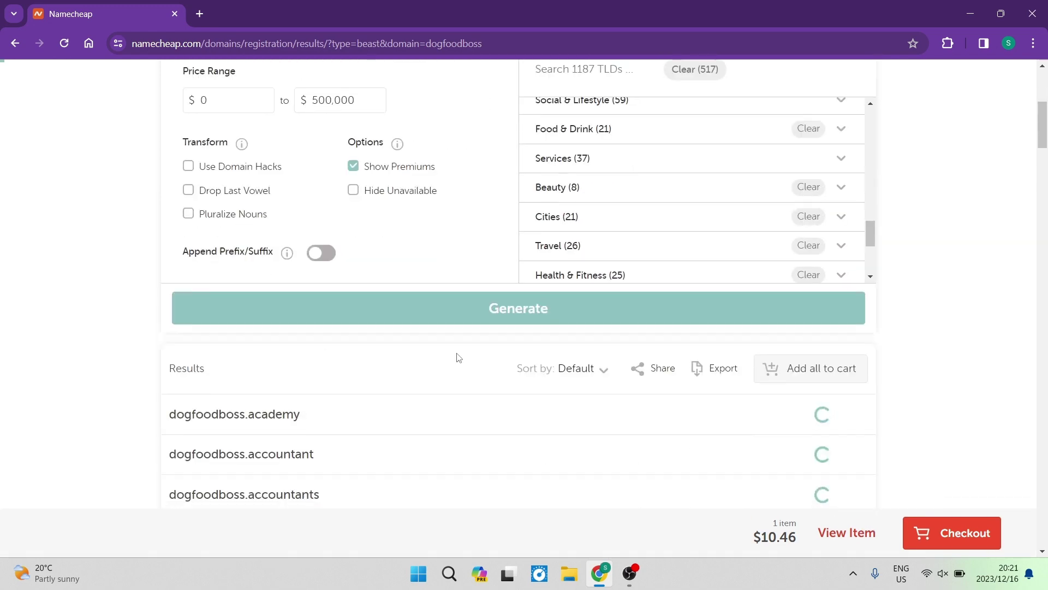
scroll(459, 357, "down", 1)
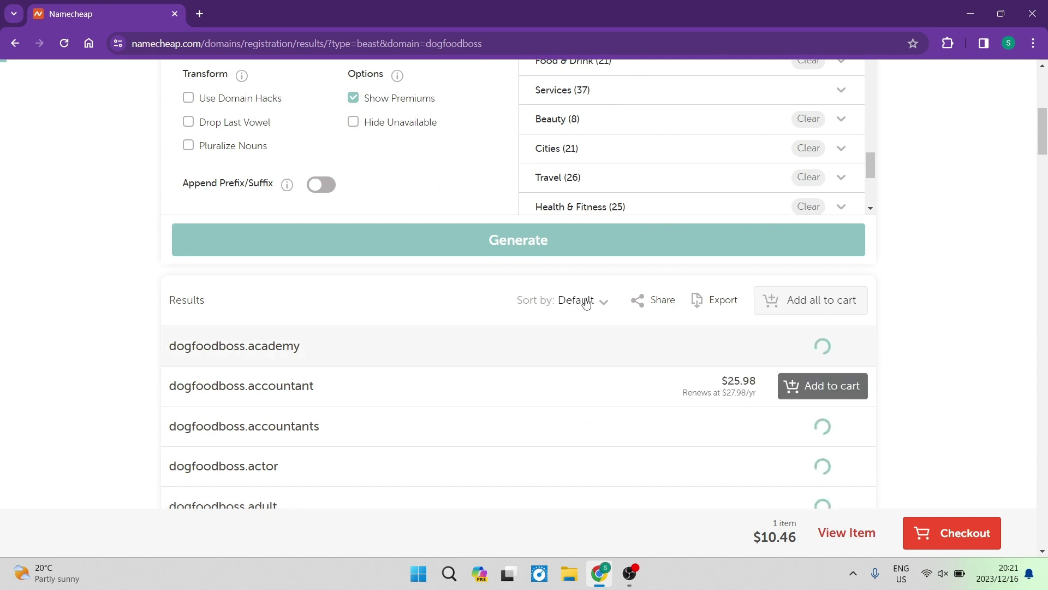
left_click(608, 308)
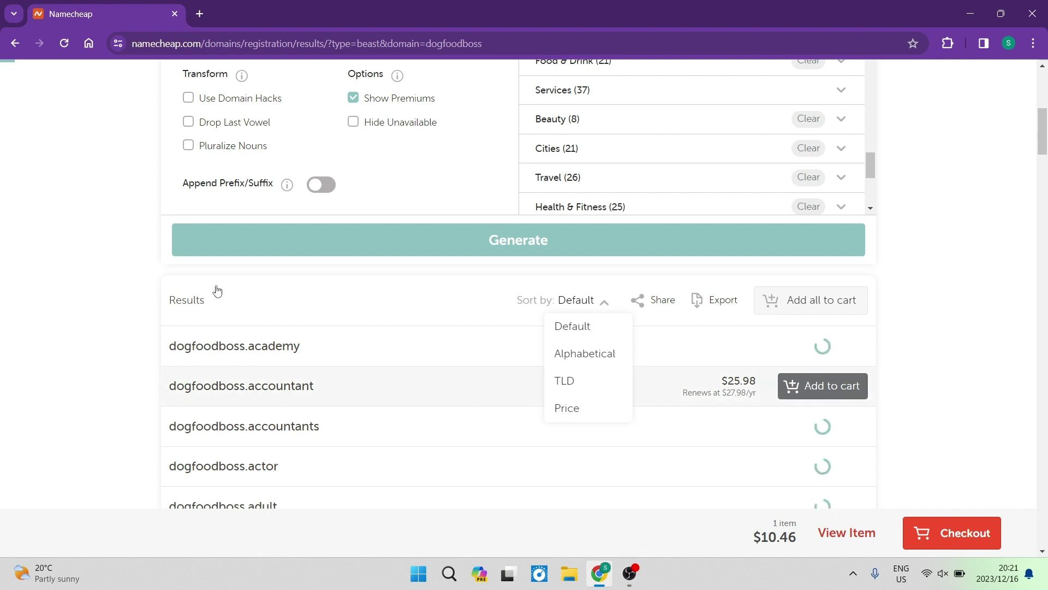
scroll(122, 299, "down", 2)
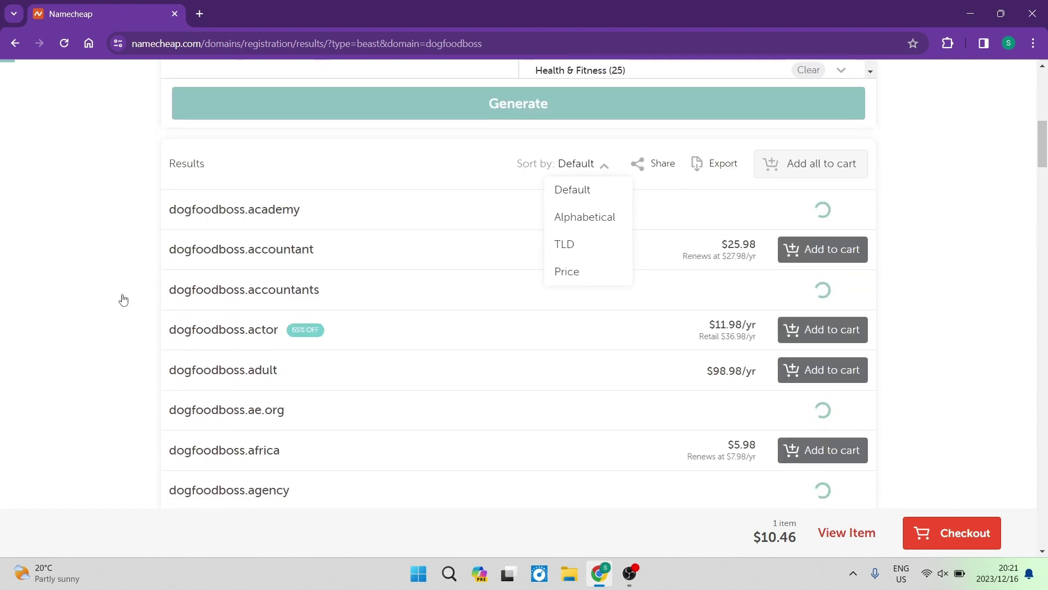
left_click(131, 281)
- Browse the results across extensions, such as .academy at $14.48/yr and .accountant at $25.98
scroll(131, 281, "down", 1)
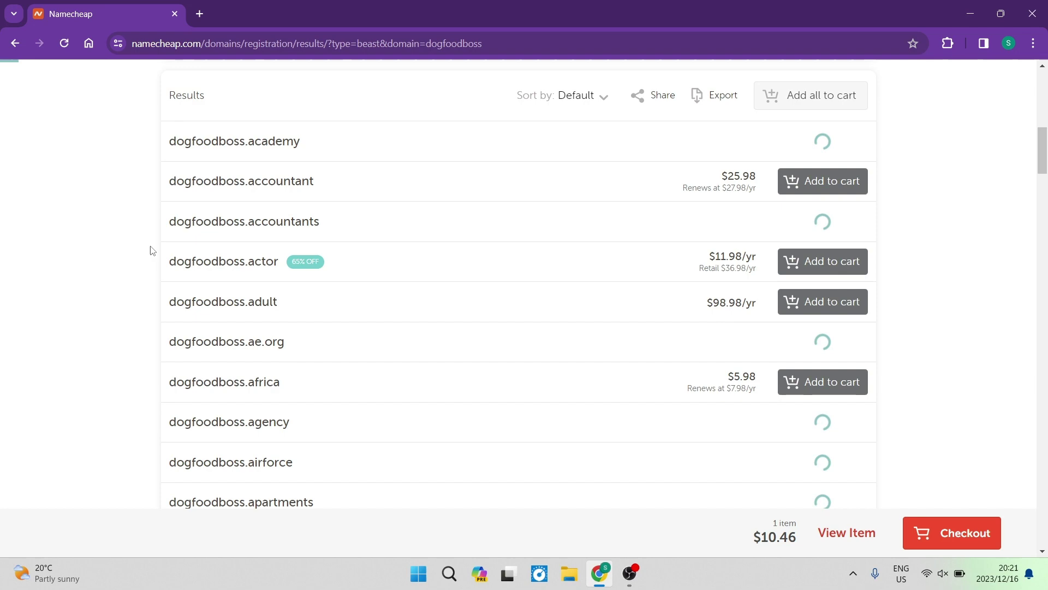
scroll(152, 251, "down", 3)
scroll(152, 251, "down", 5)
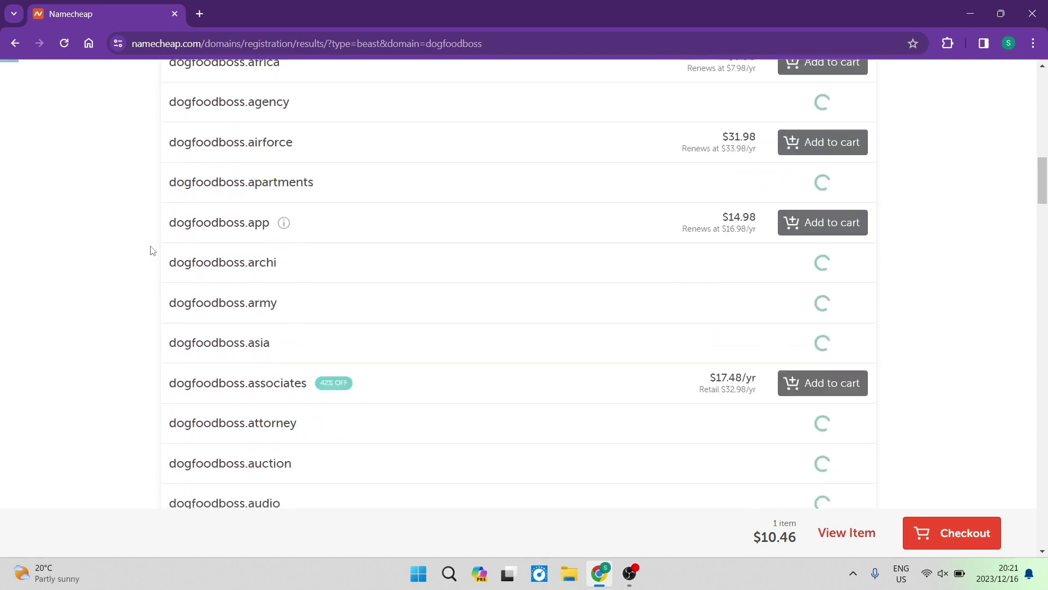
scroll(152, 250, "down", 2)
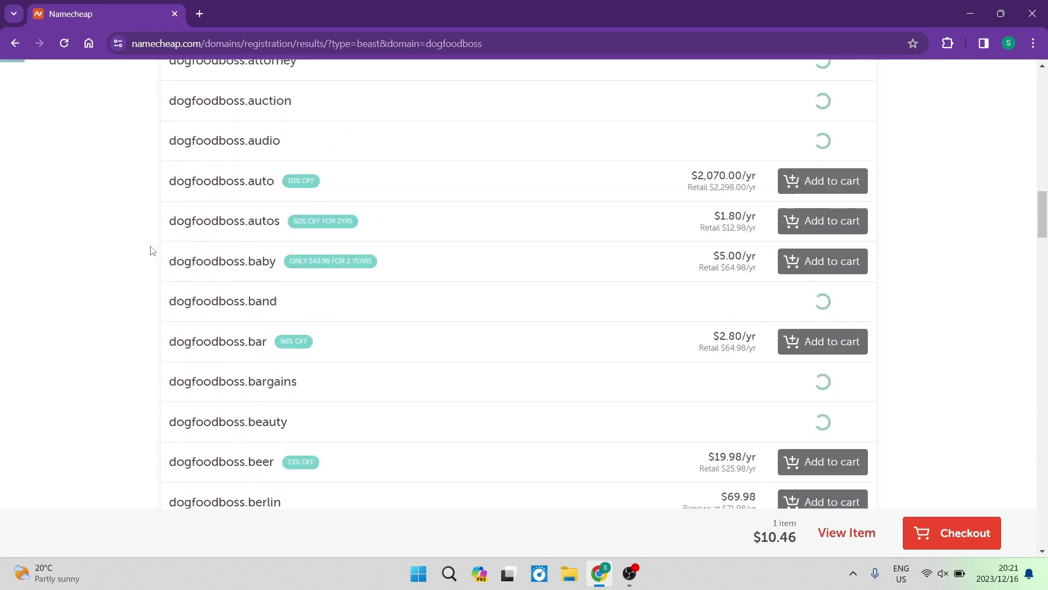
scroll(152, 250, "down", 3)
scroll(152, 250, "down", 2)
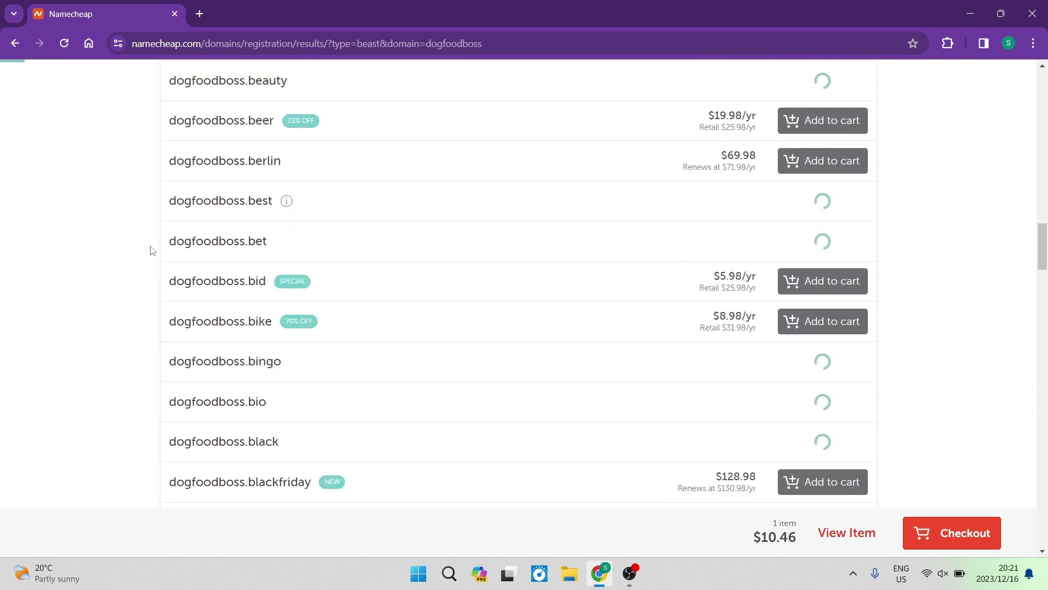
scroll(153, 251, "down", 1)
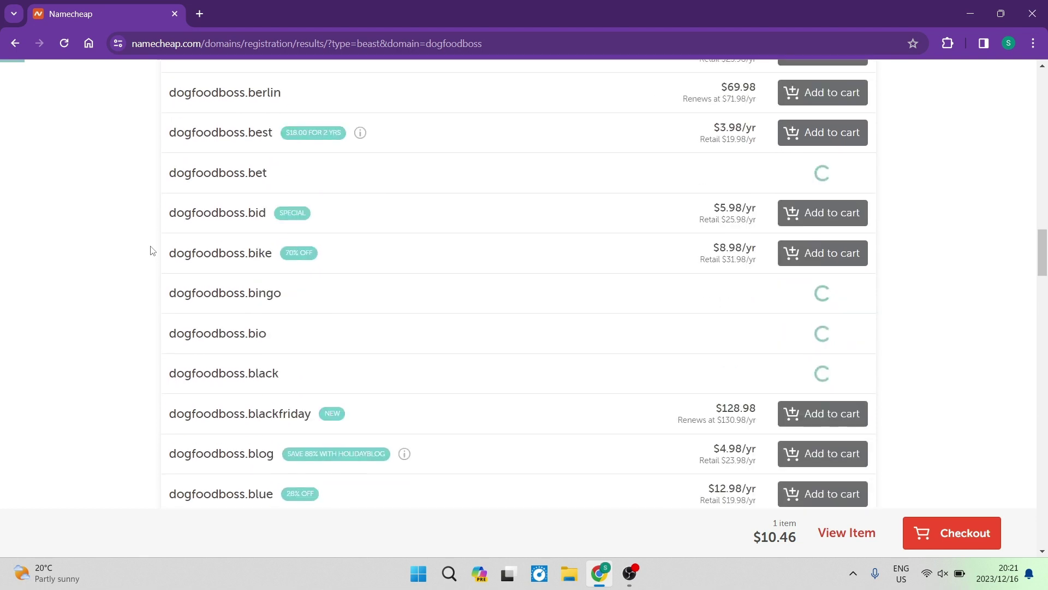
scroll(152, 251, "up", 12)
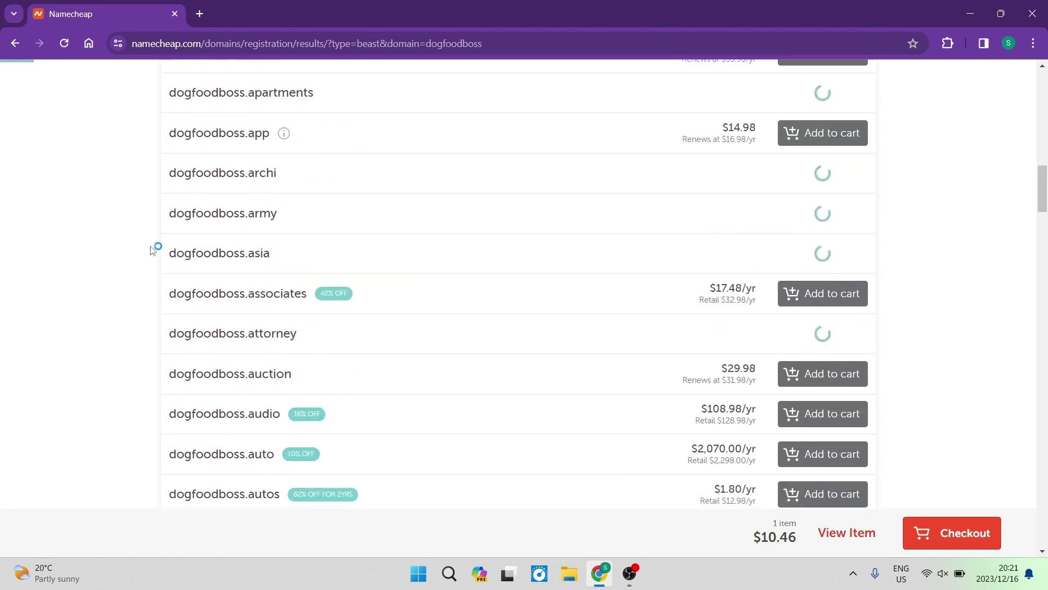
scroll(153, 251, "up", 1)
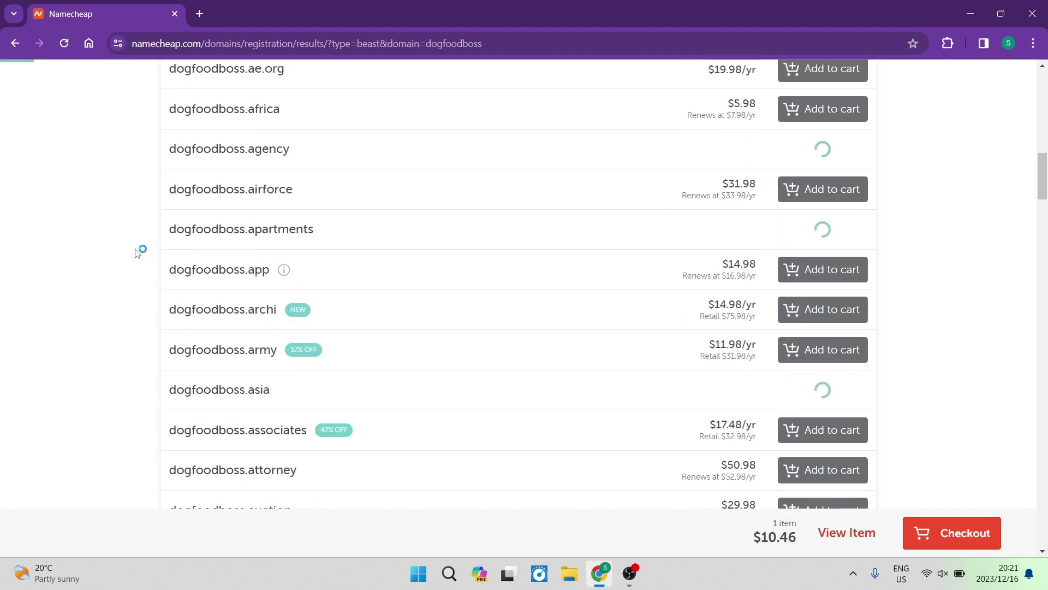
scroll(803, 208, "up", 2)
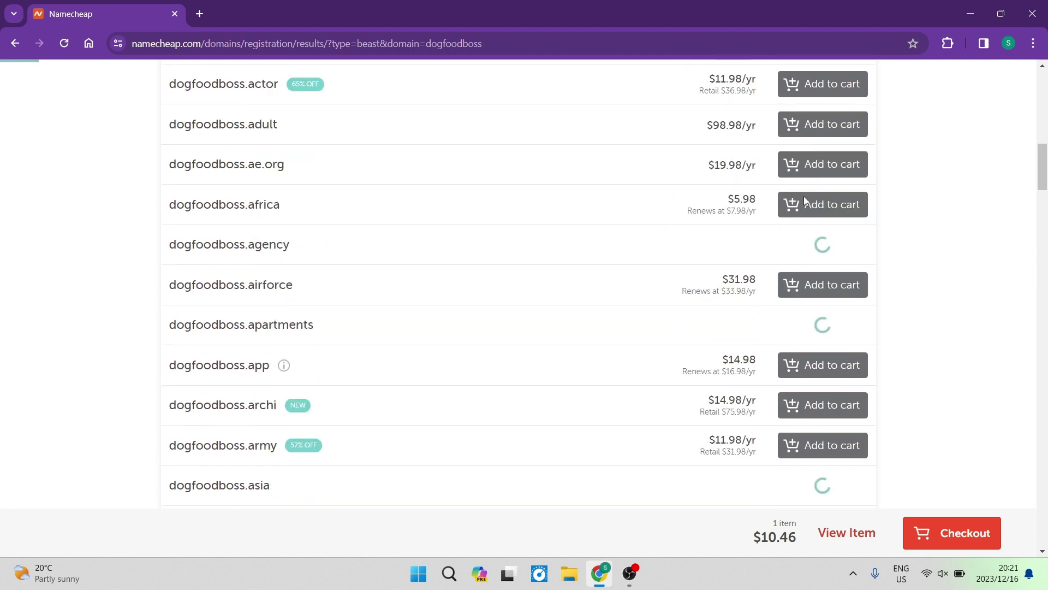
scroll(743, 221, "up", 3)
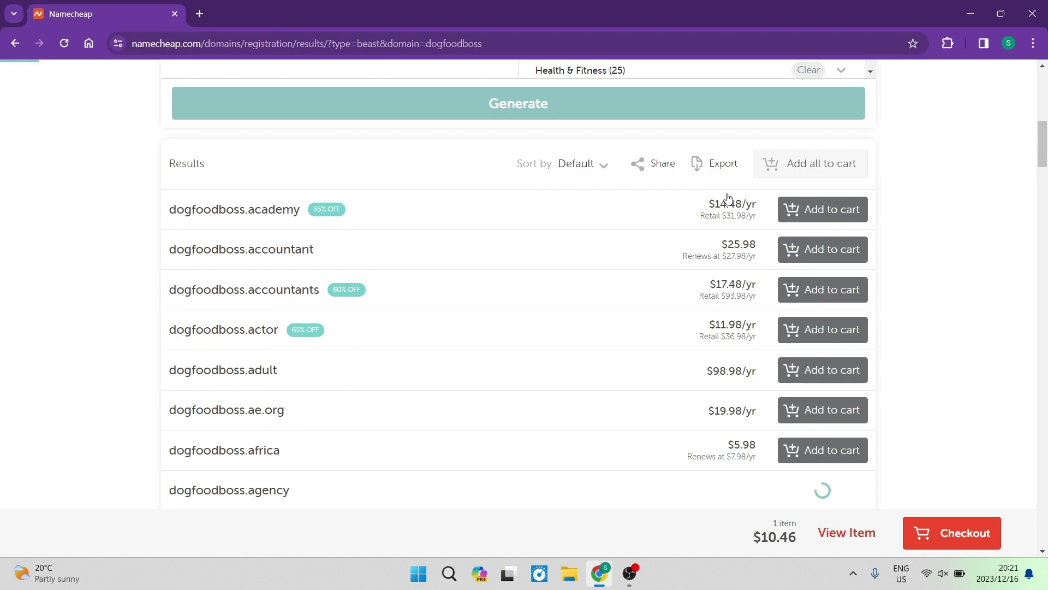
scroll(730, 218, "down", 10)
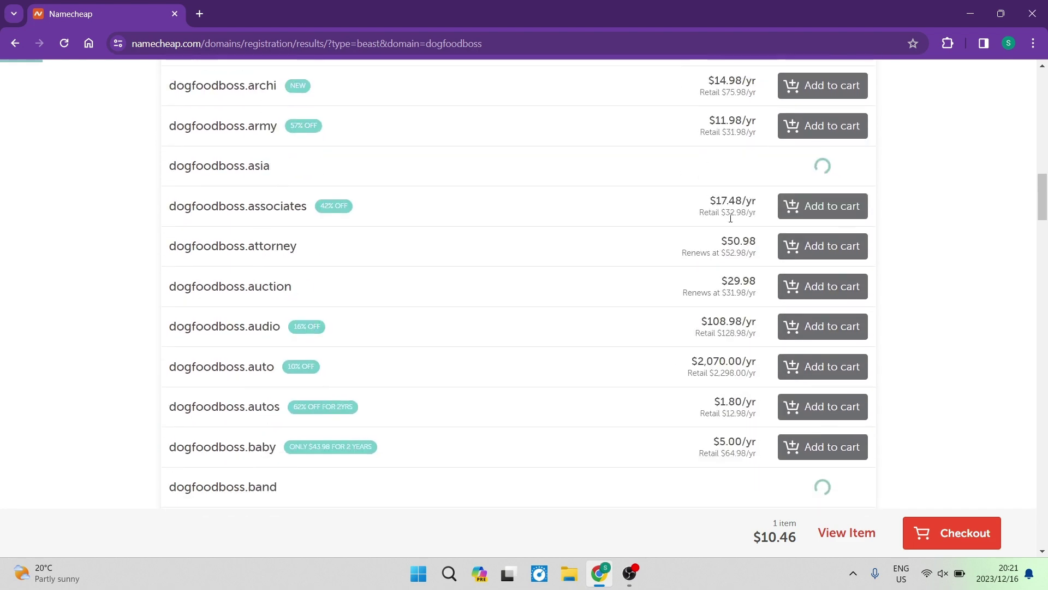
scroll(730, 222, "down", 2)
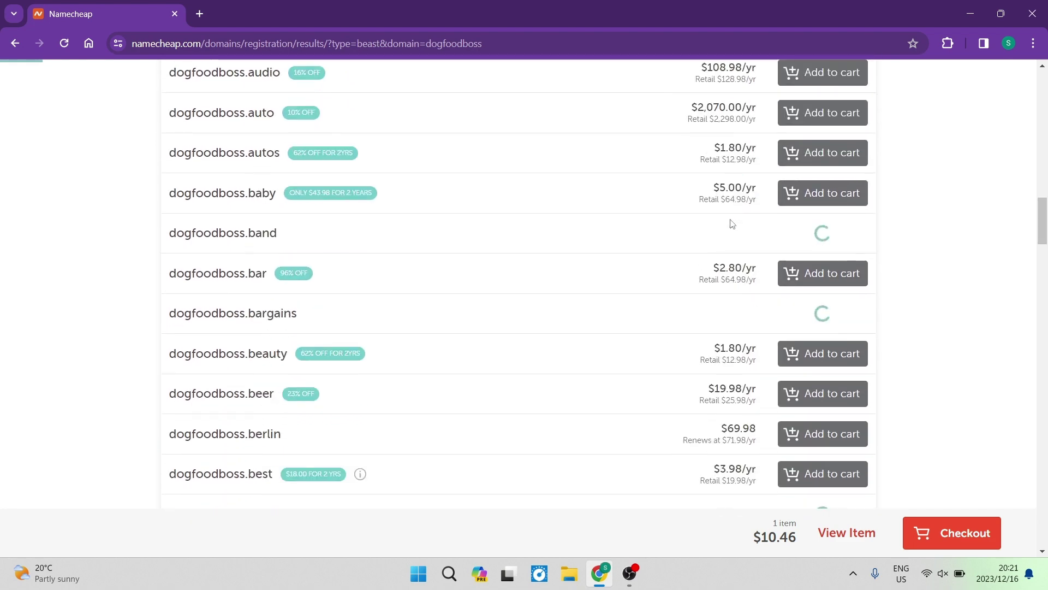
scroll(538, 276, "up", 12)
scroll(538, 277, "up", 3)
scroll(538, 295, "down", 1)
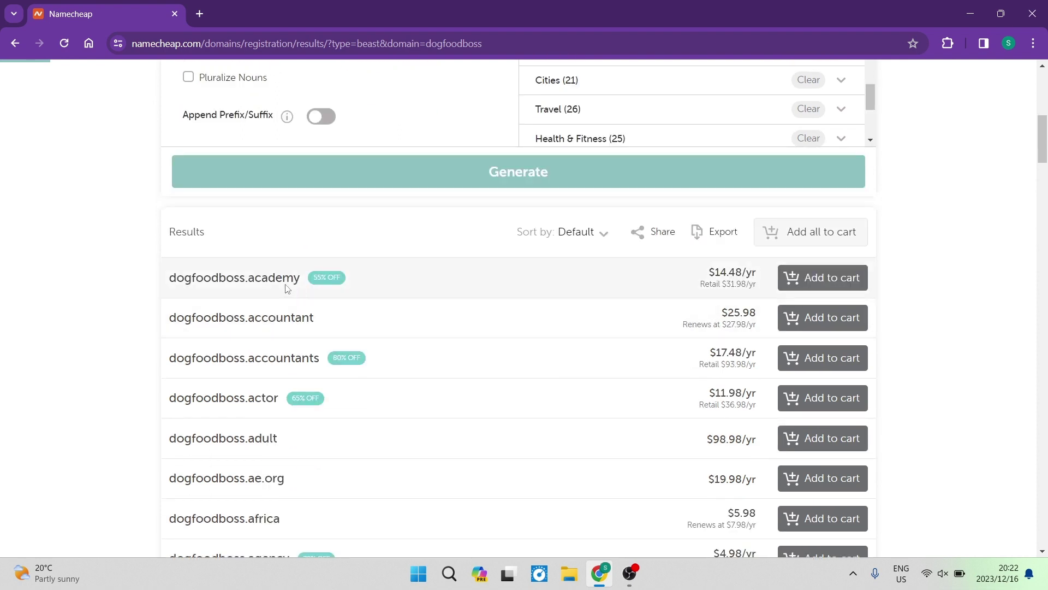
- Add dogfoodboss.academy to the cart for a $14.66 total and review the suggested add-ons
left_click(827, 287)
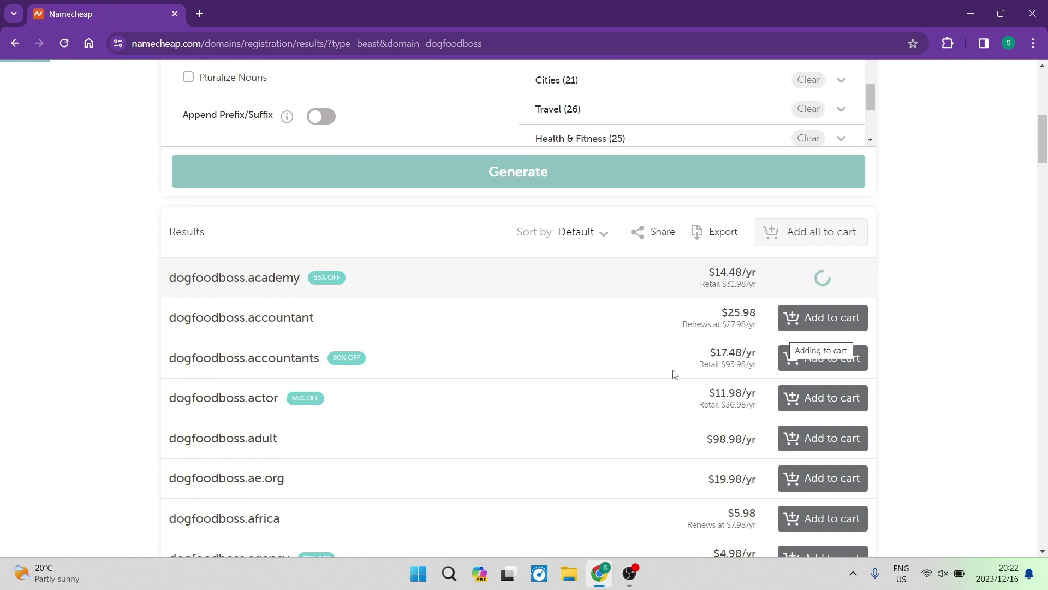
scroll(694, 398, "down", 20)
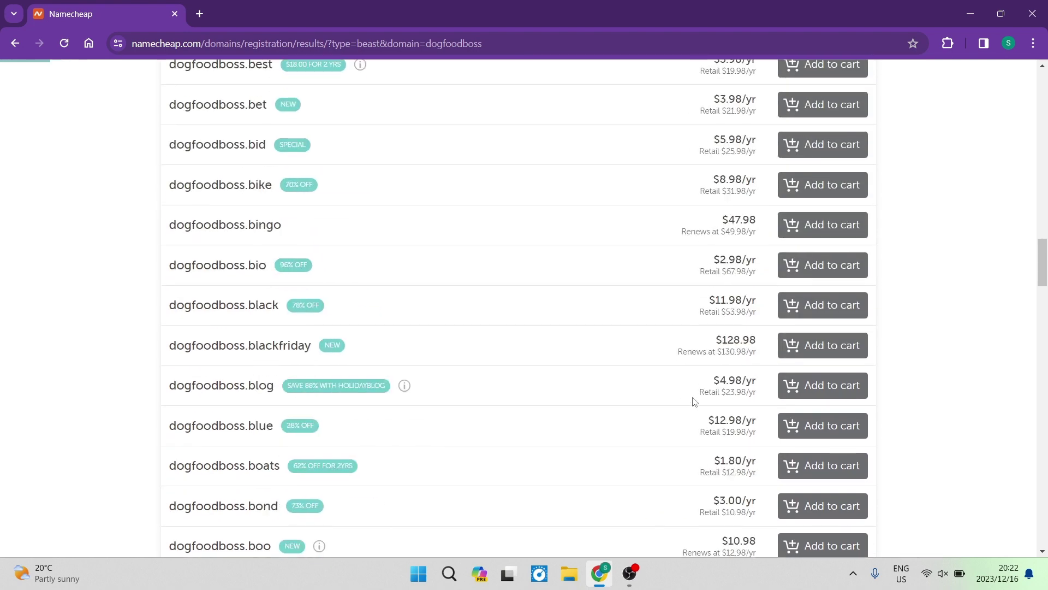
scroll(694, 402, "up", 8)
scroll(693, 401, "up", 18)
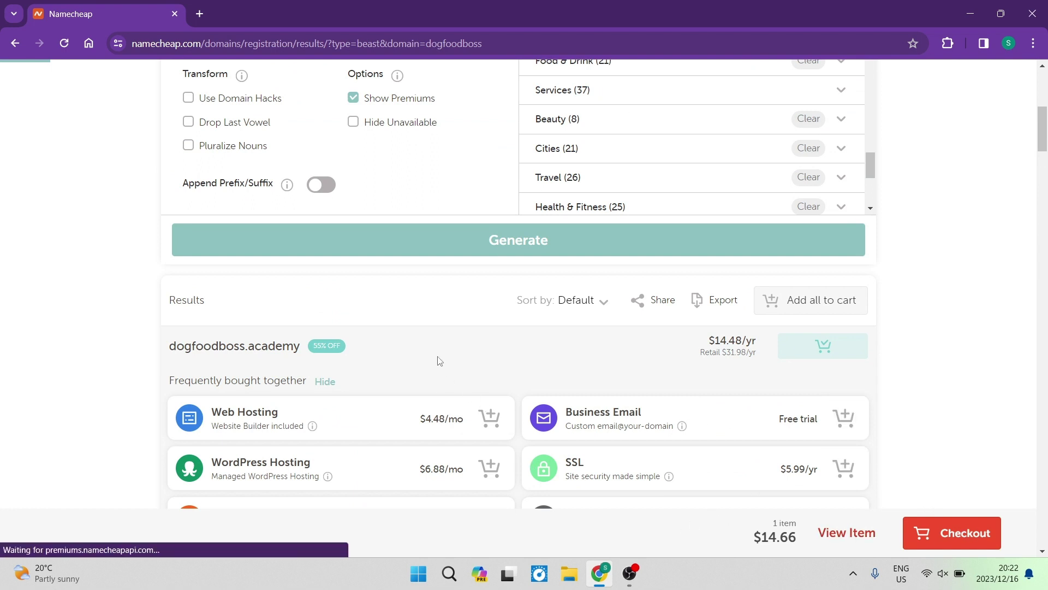
scroll(440, 361, "down", 1)
scroll(440, 360, "down", 2)
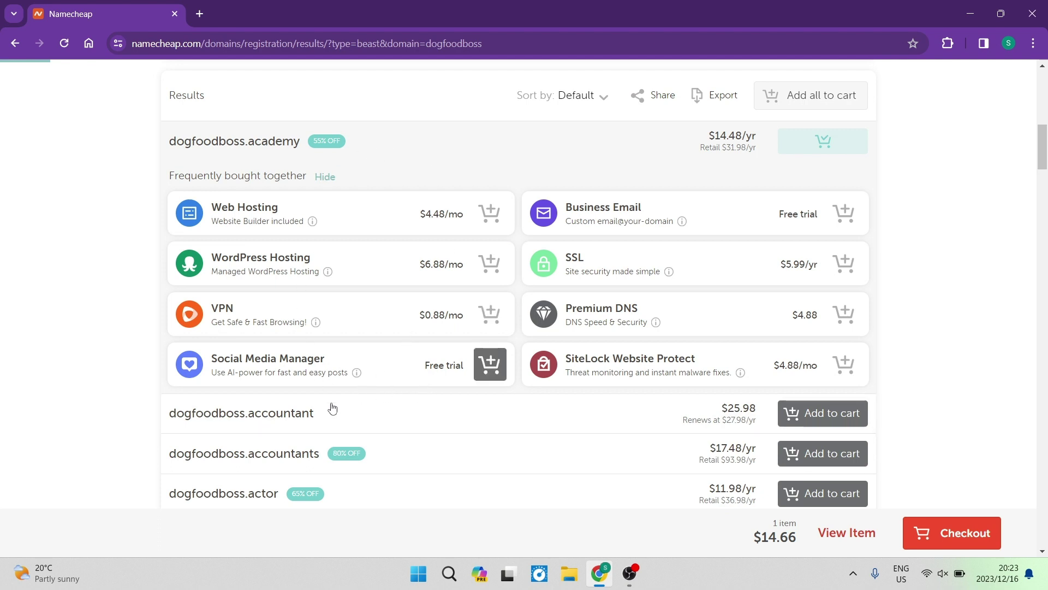
mouse_move(316, 323)
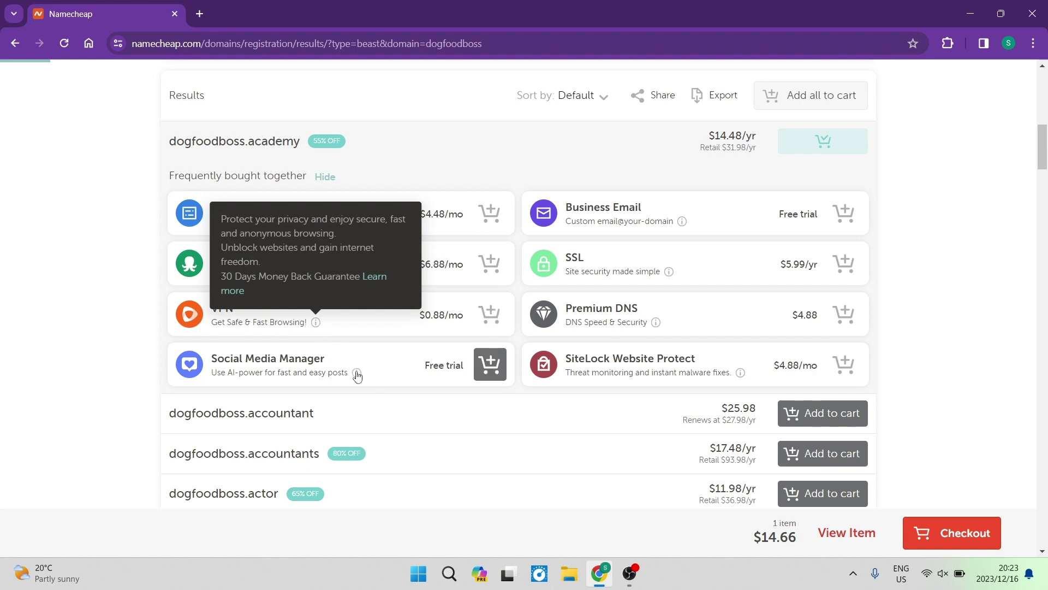
mouse_move(356, 374)
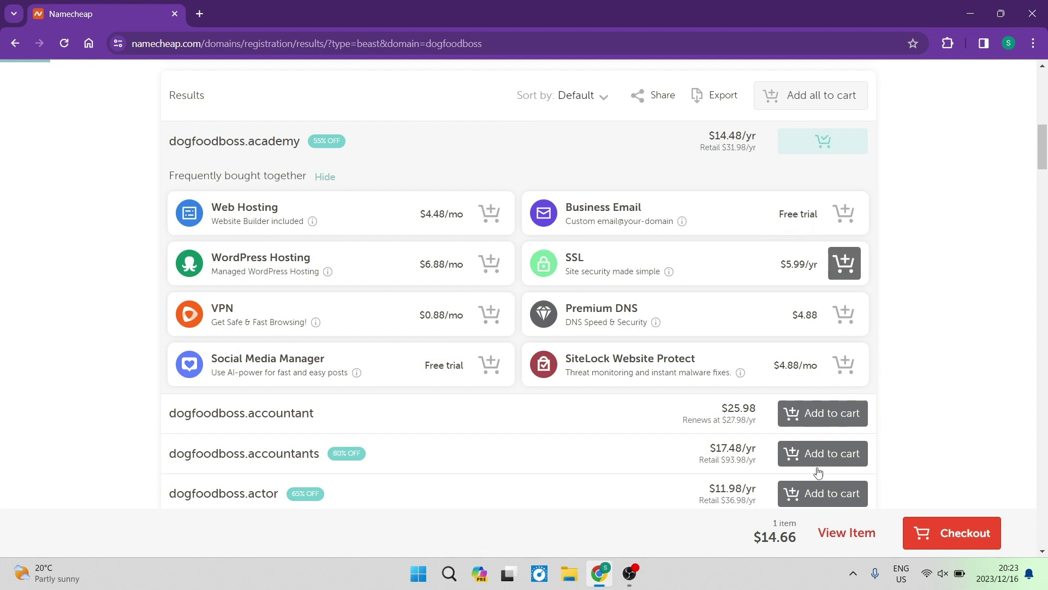
left_click(923, 538)
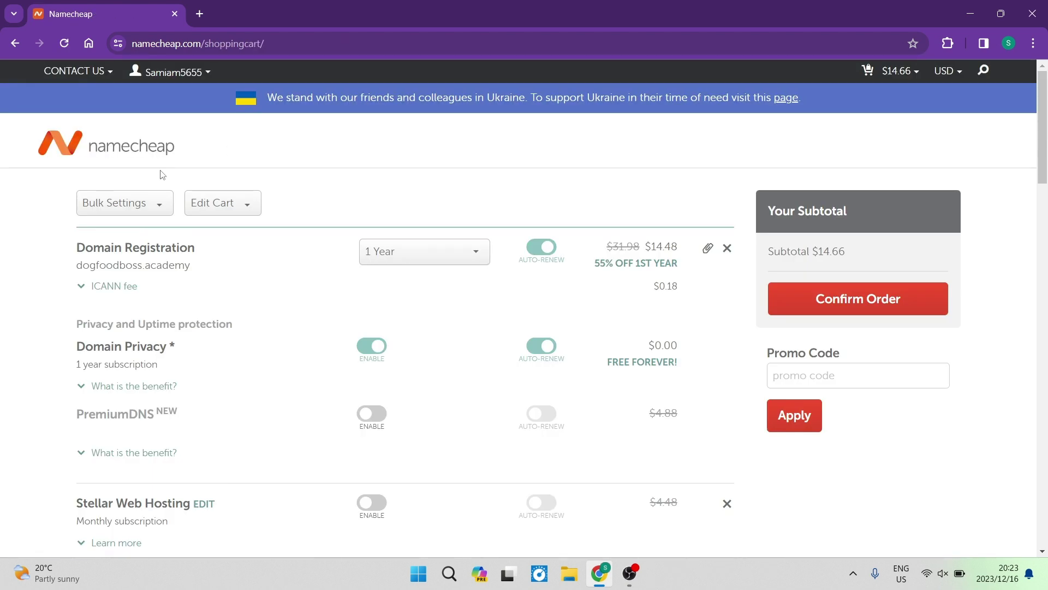
left_click(158, 207)
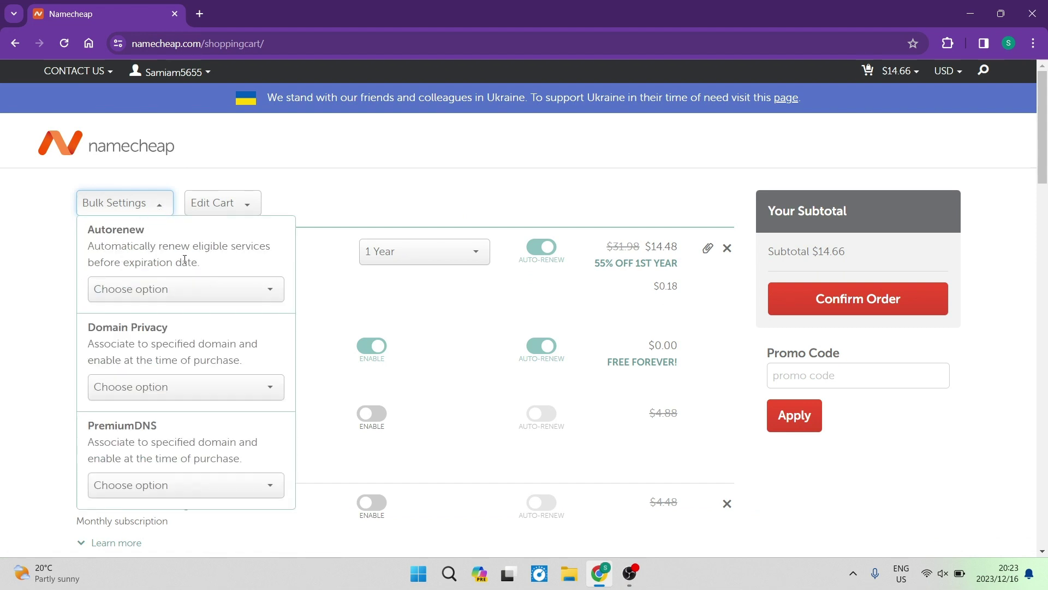
scroll(168, 286, "down", 1)
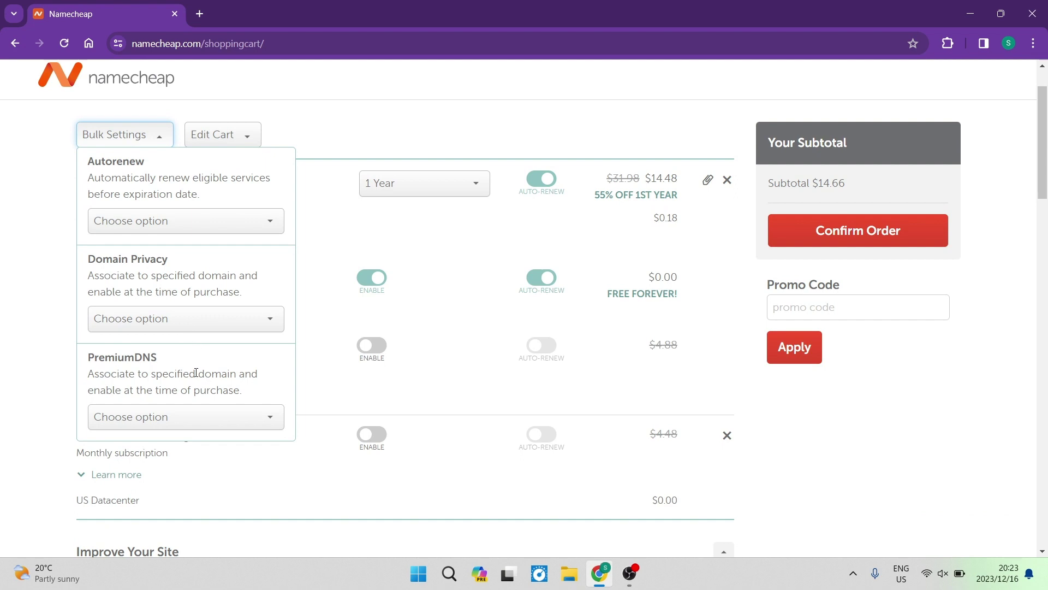
left_click(177, 225)
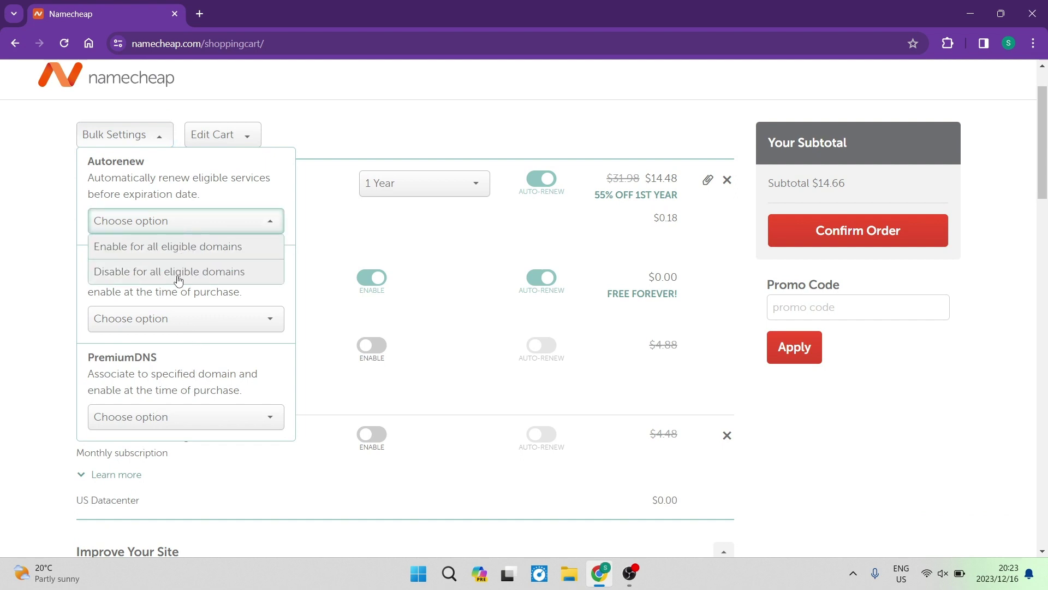
left_click(188, 224)
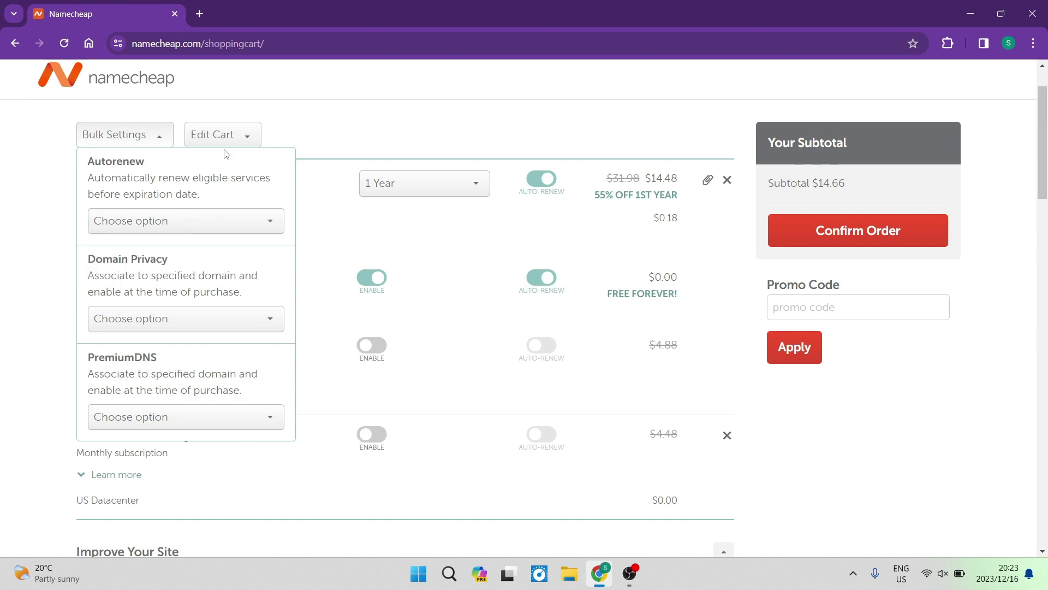
left_click(159, 134)
left_click(239, 138)
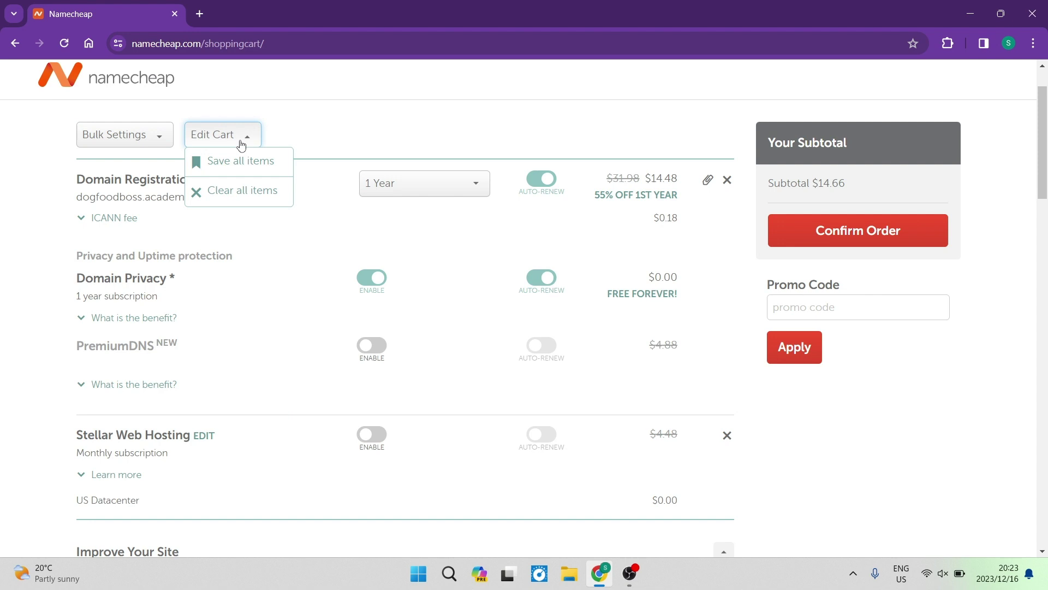
left_click(241, 143)
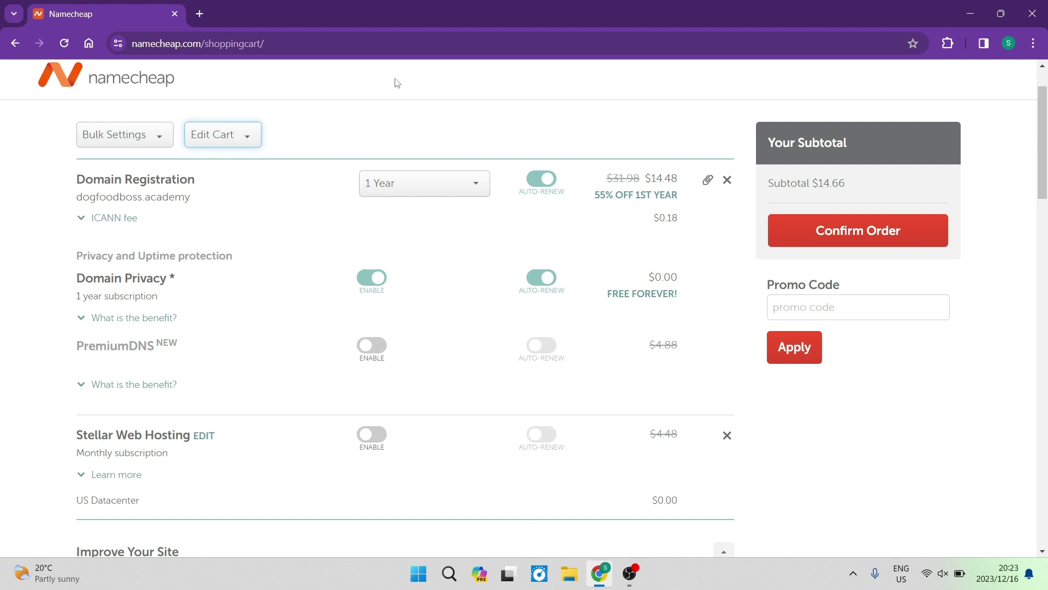
left_click(474, 195)
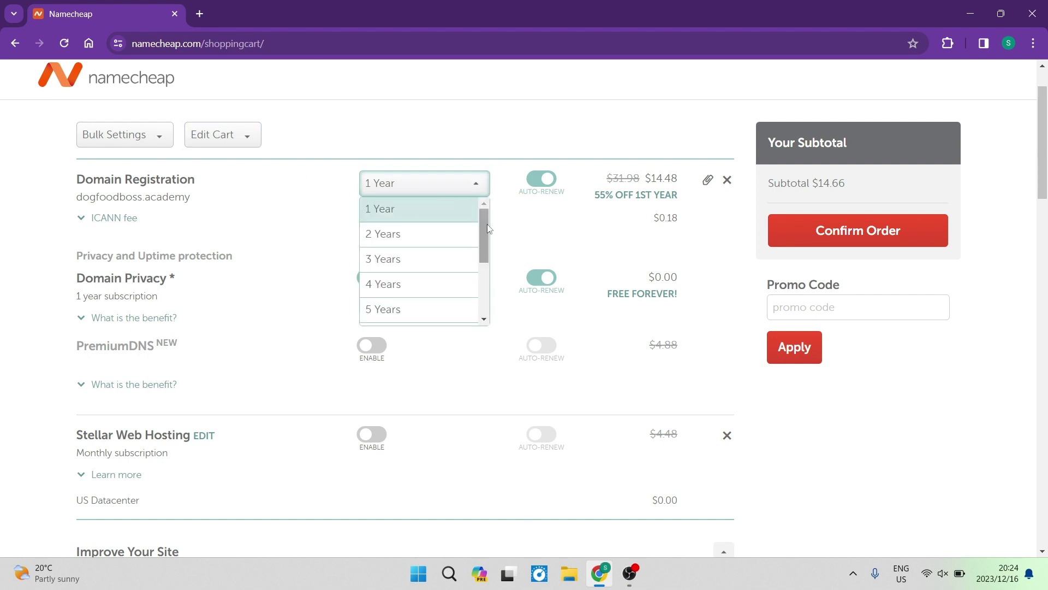
left_click_drag(484, 221, 474, 279)
left_click(419, 313)
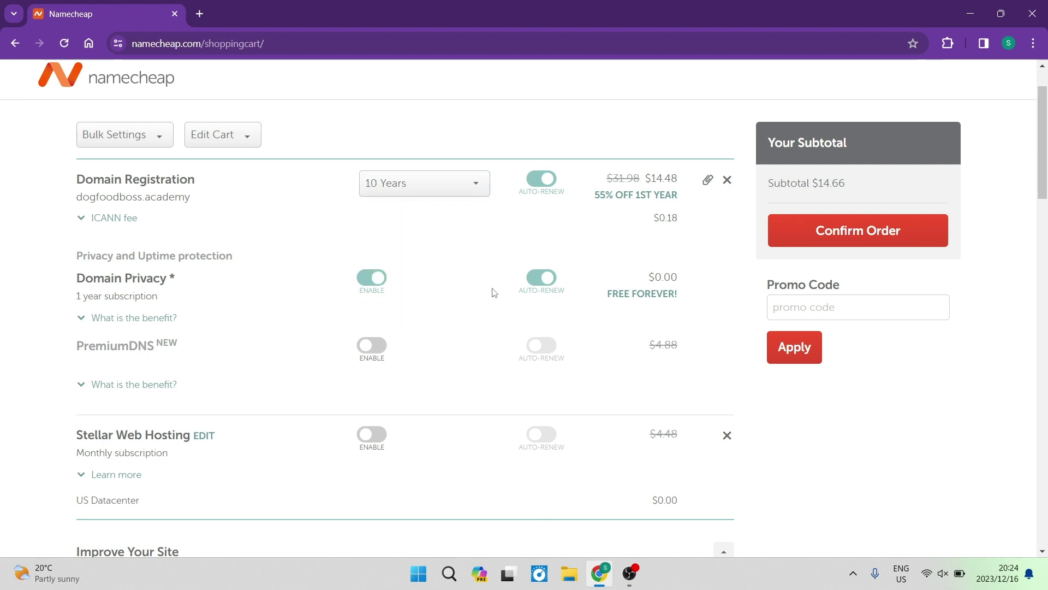
left_click(478, 183)
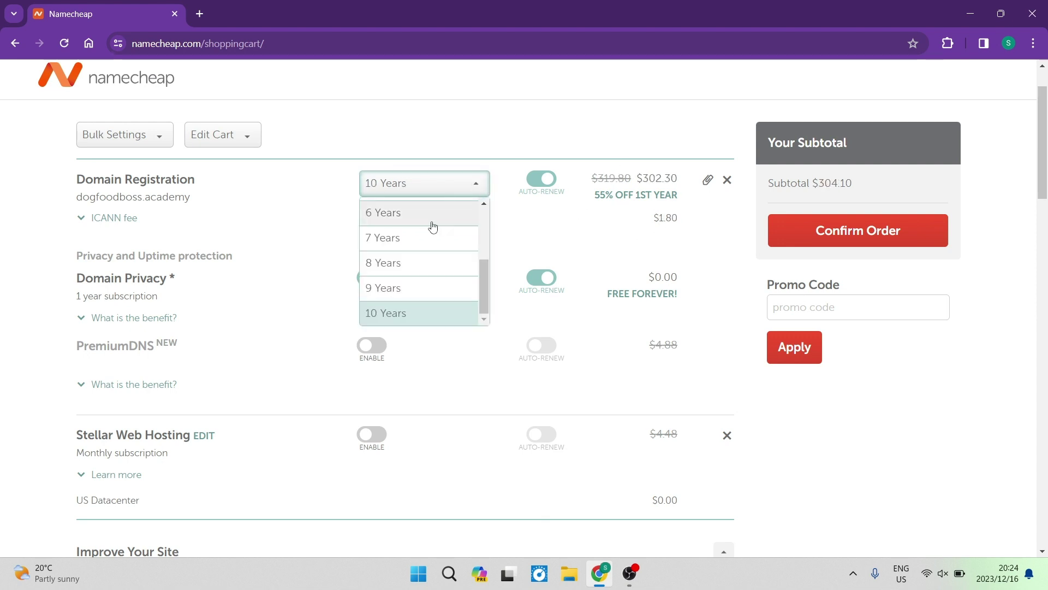
scroll(426, 244, "up", 3)
left_click(411, 218)
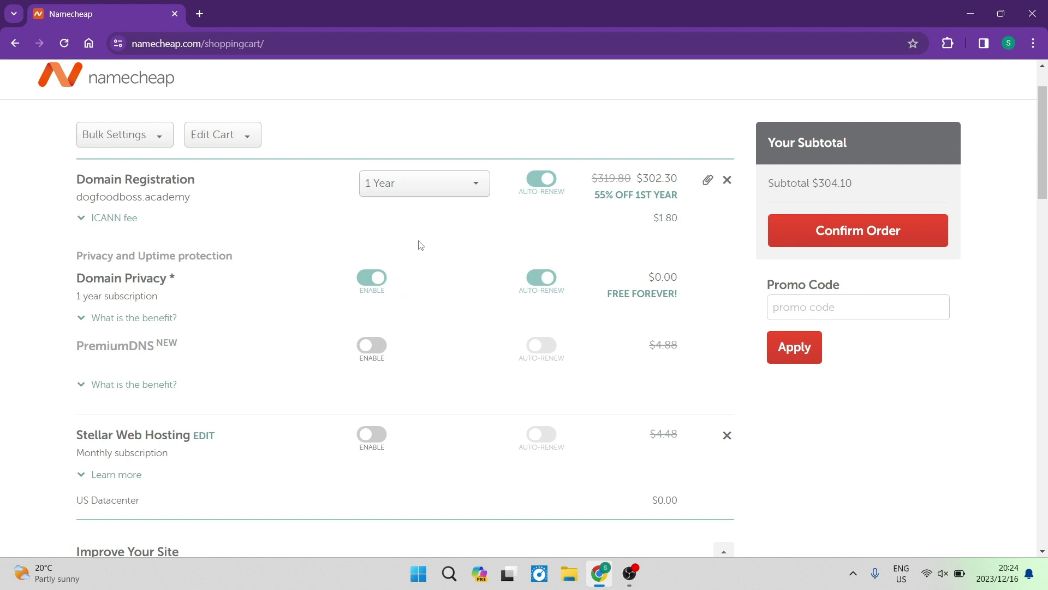
scroll(513, 253, "up", 1)
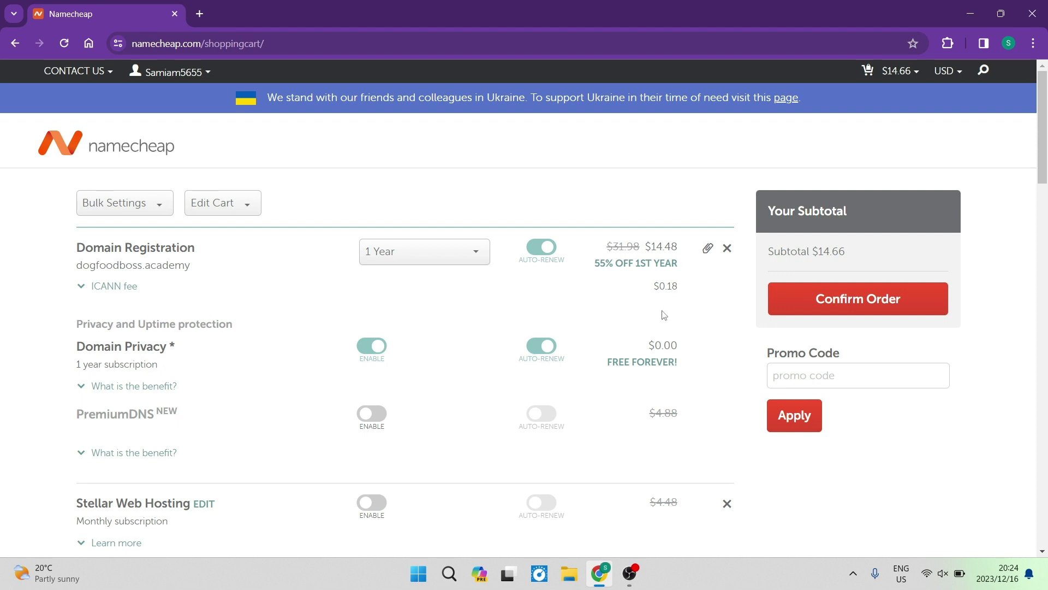
scroll(664, 315, "down", 1)
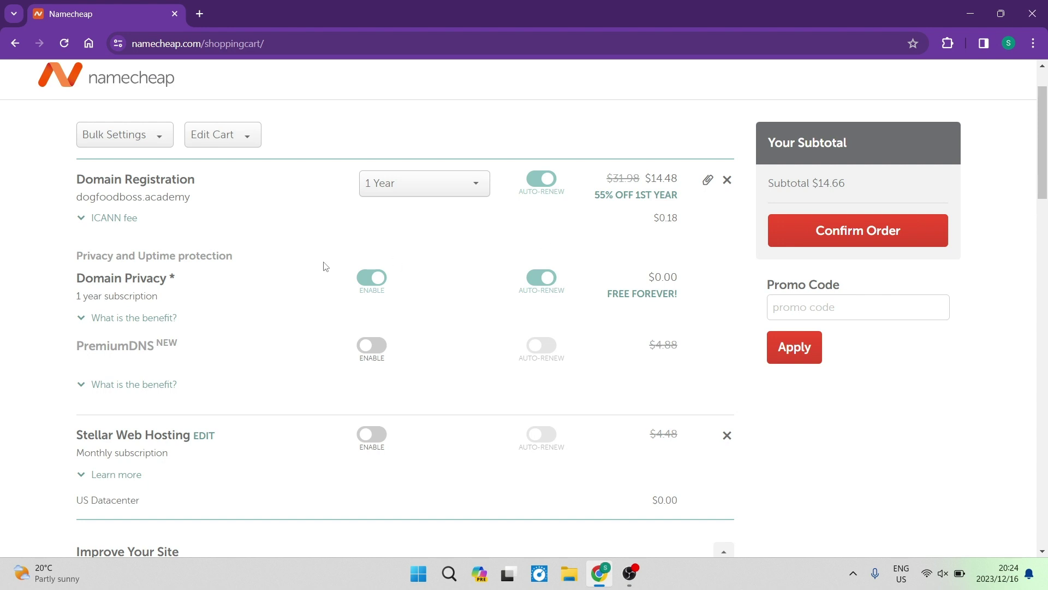
scroll(386, 328, "down", 1)
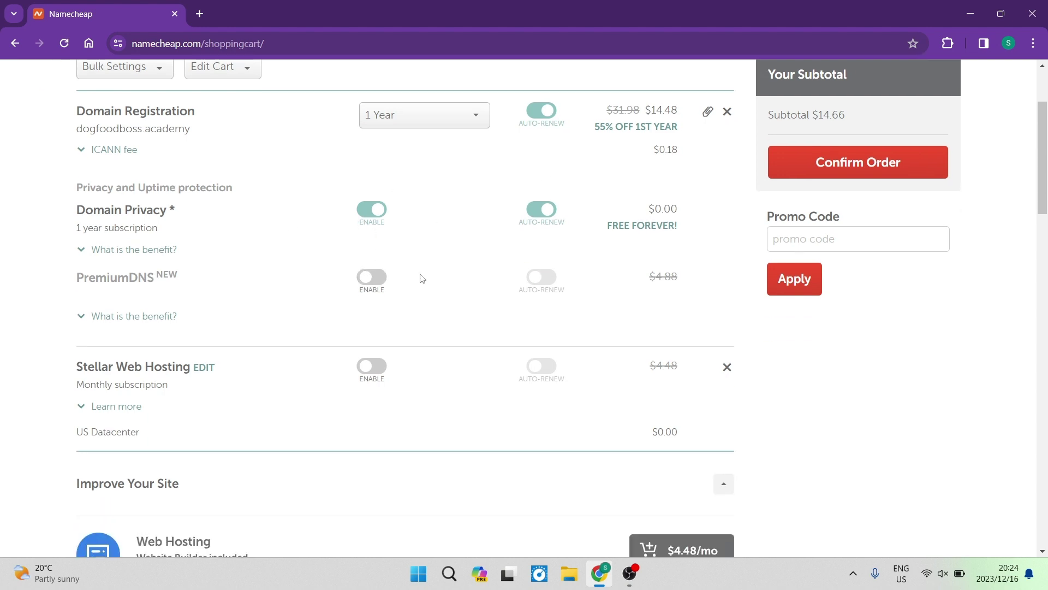
scroll(545, 317, "down", 2)
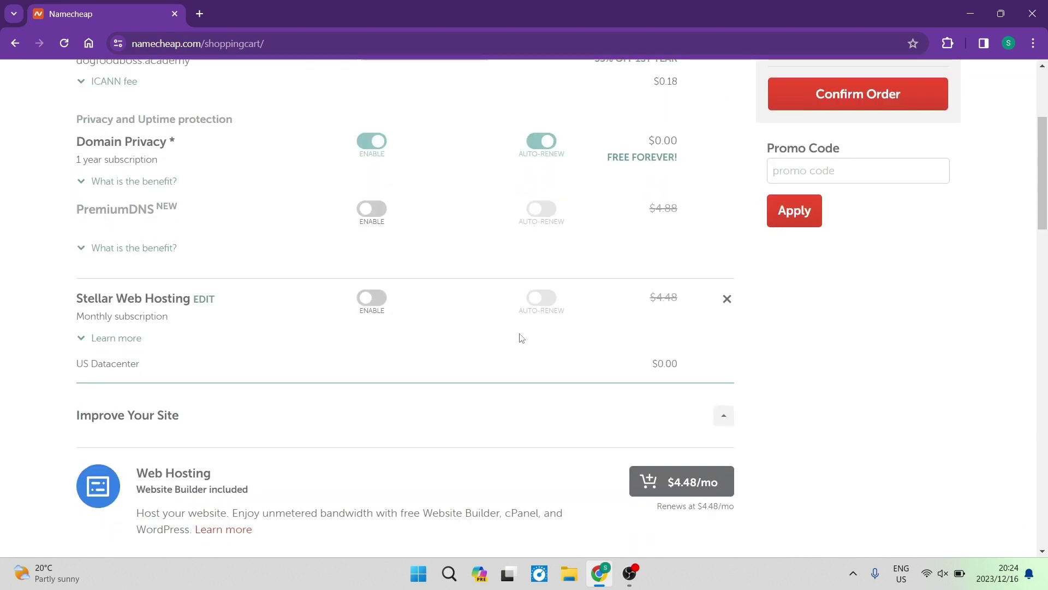
scroll(488, 349, "down", 1)
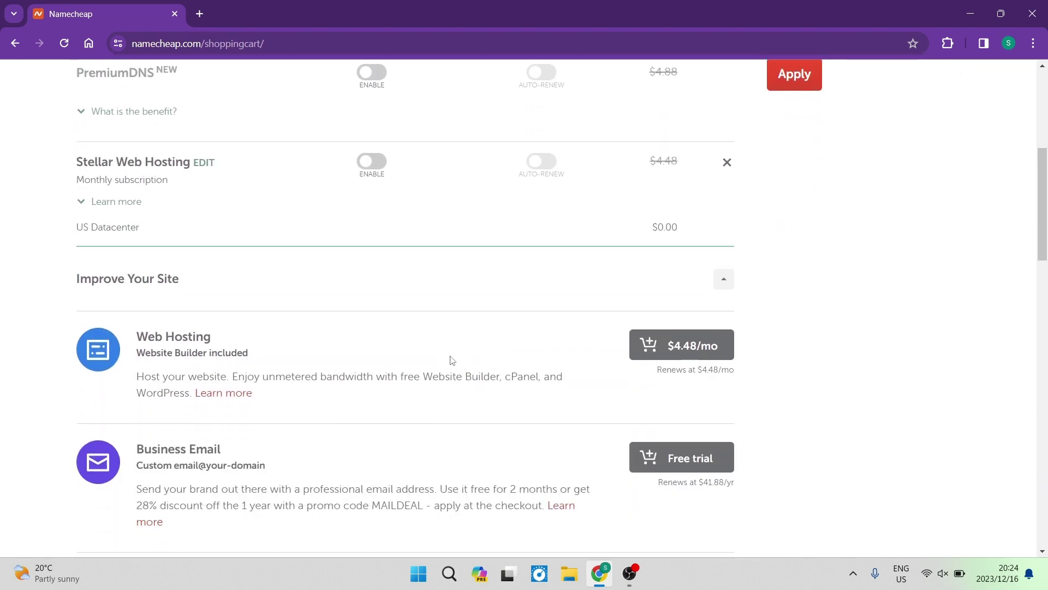
scroll(431, 344, "down", 5)
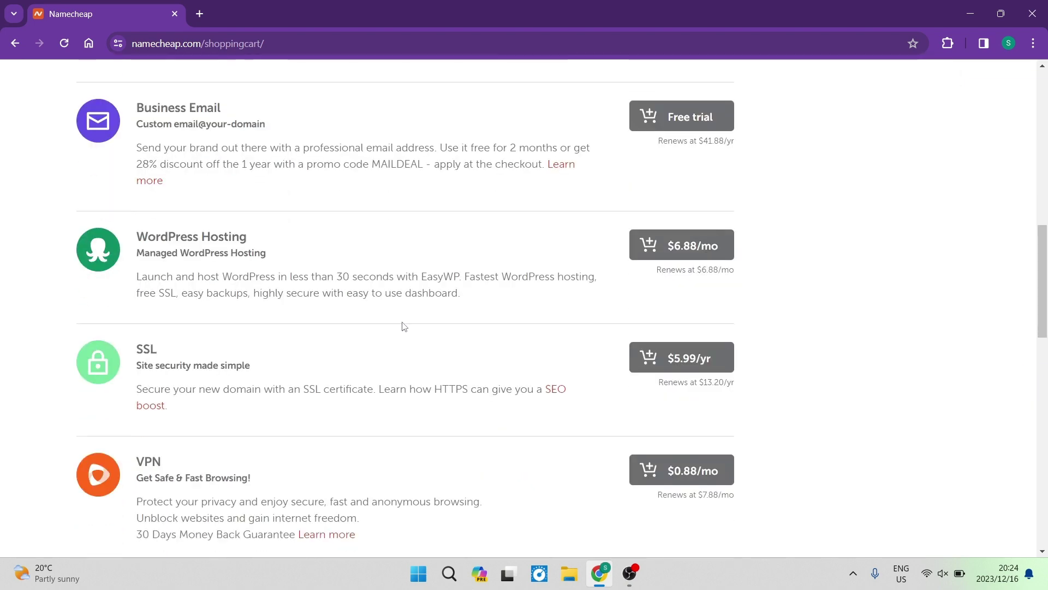
scroll(404, 327, "down", 8)
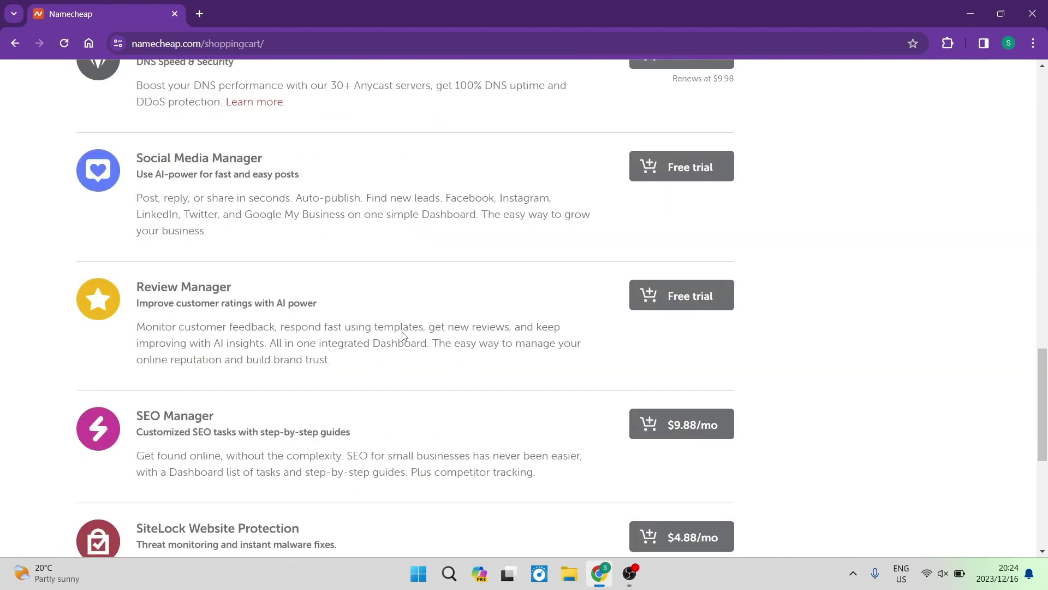
scroll(678, 478, "up", 6)
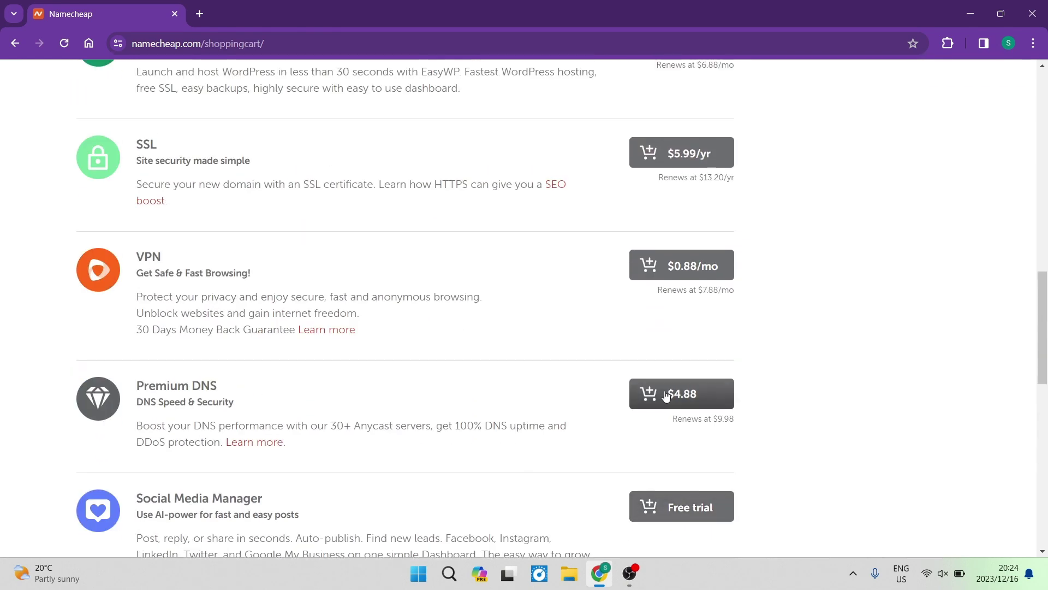
scroll(666, 395, "up", 7)
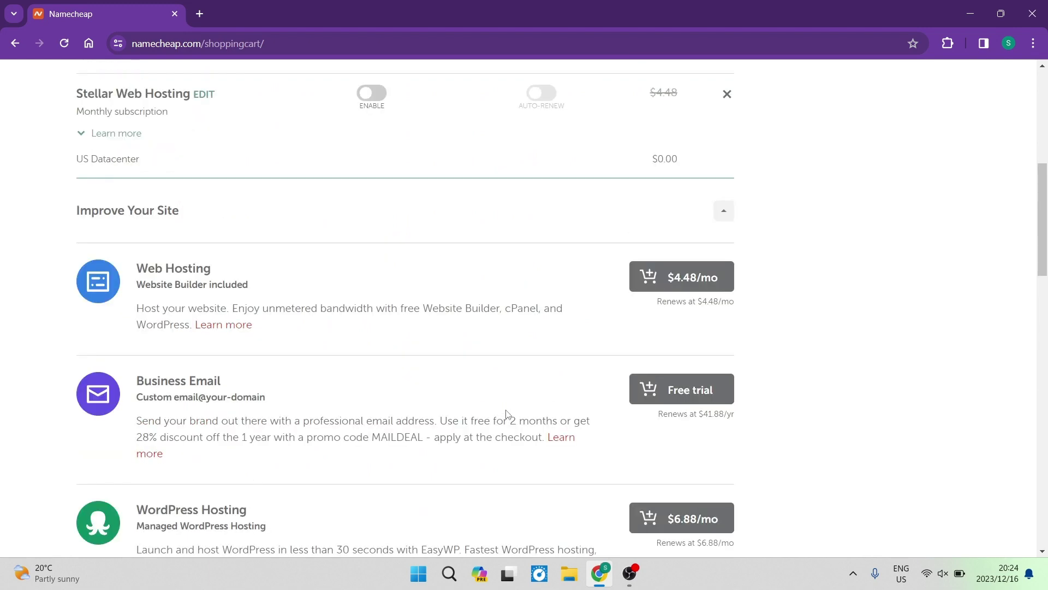
scroll(506, 413, "up", 7)
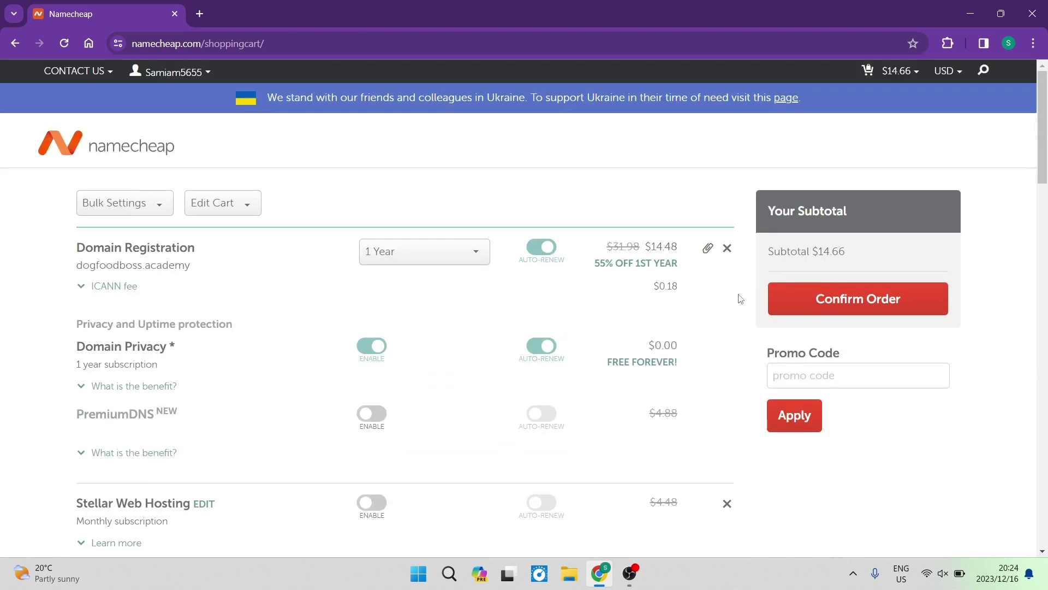
left_click_drag(860, 253, 762, 263)
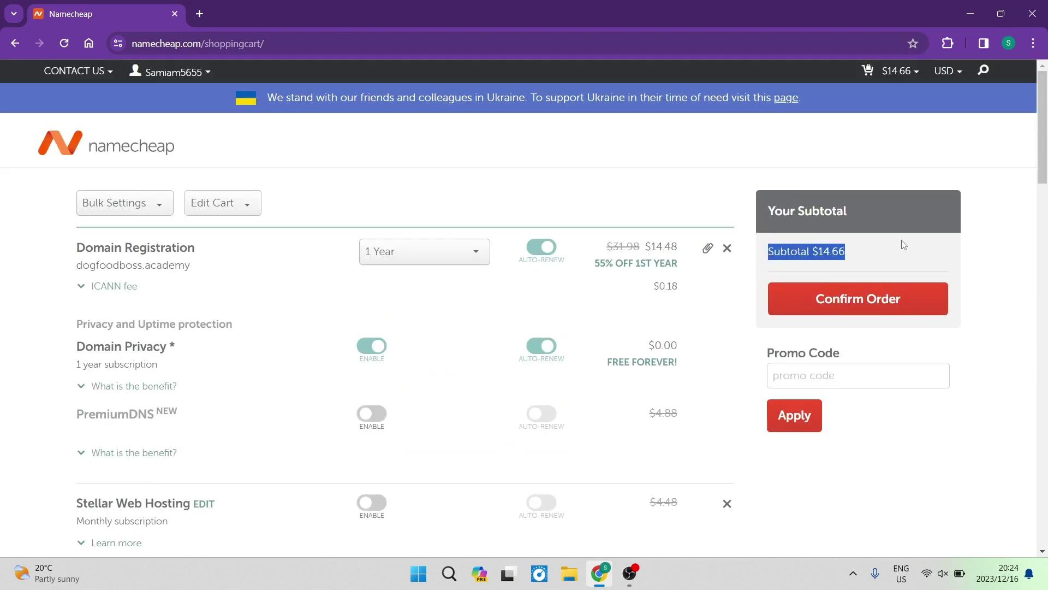
left_click(797, 379)
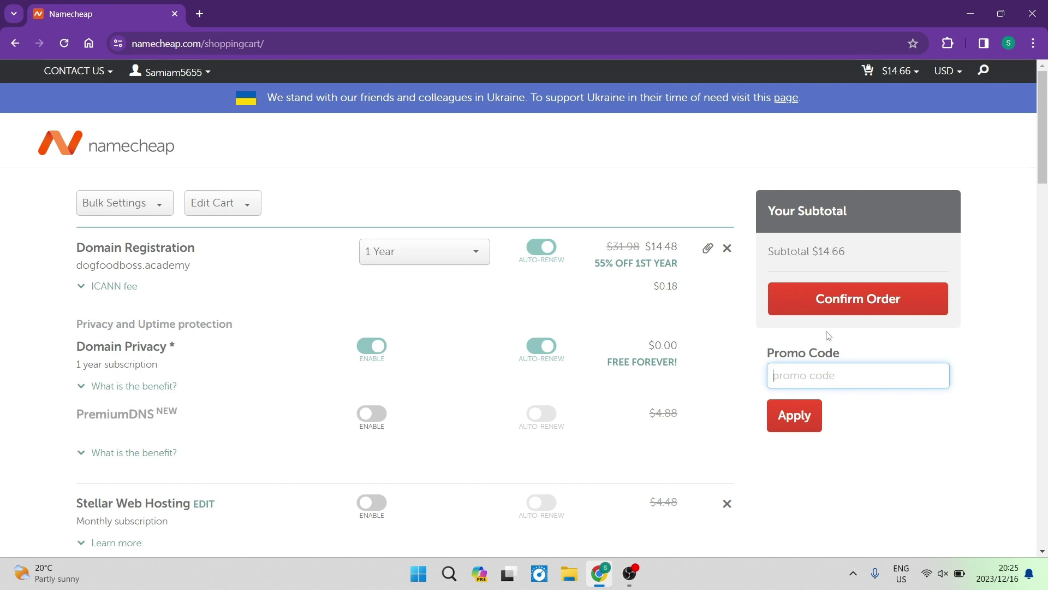
- Confirm the order and scroll the Account Contact Information form down to Continue
left_click(845, 295)
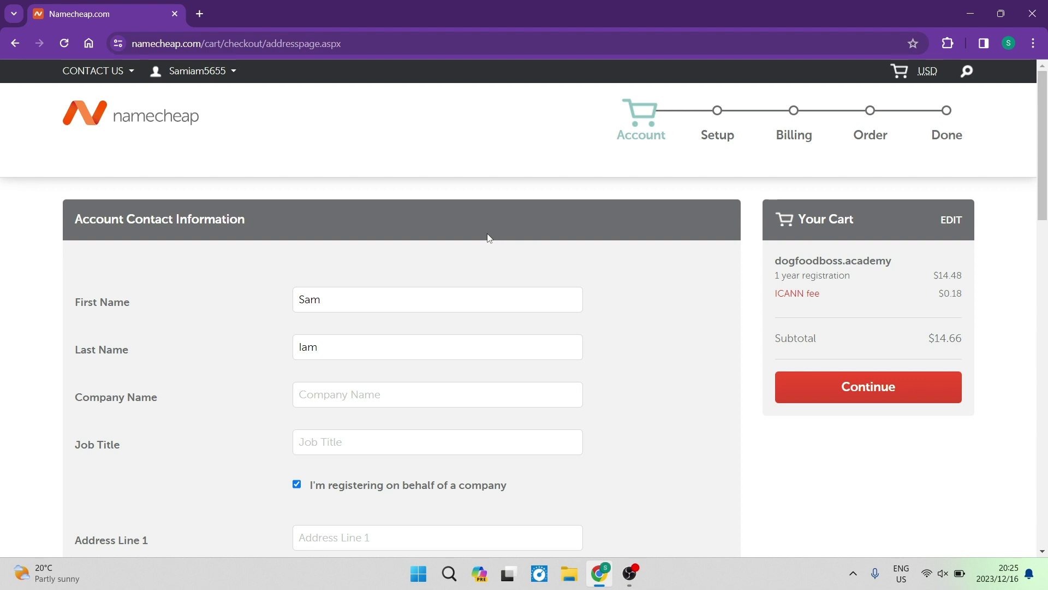
scroll(487, 237, "down", 3)
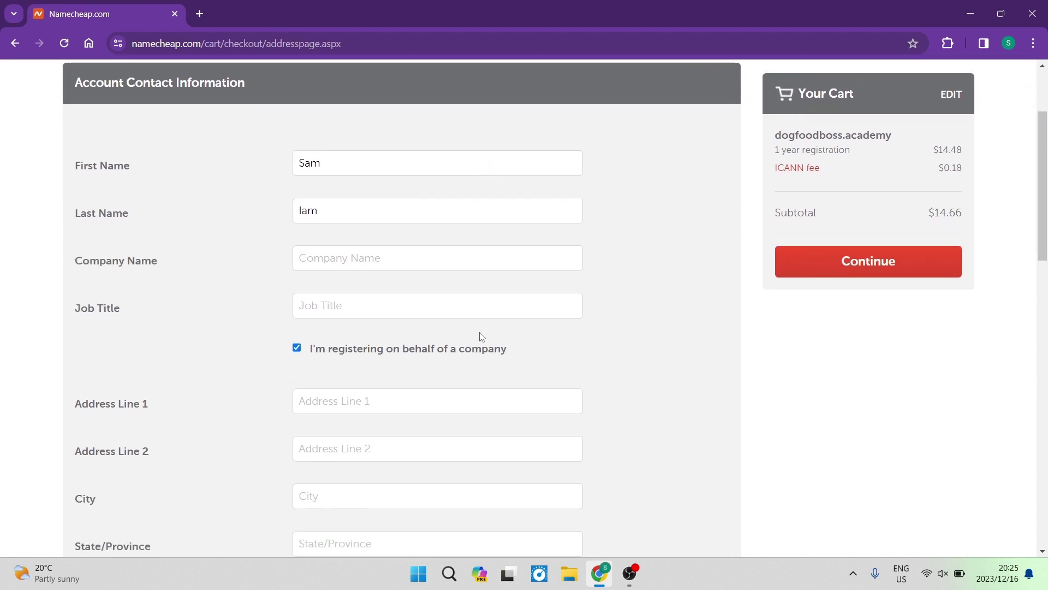
scroll(480, 358, "down", 4)
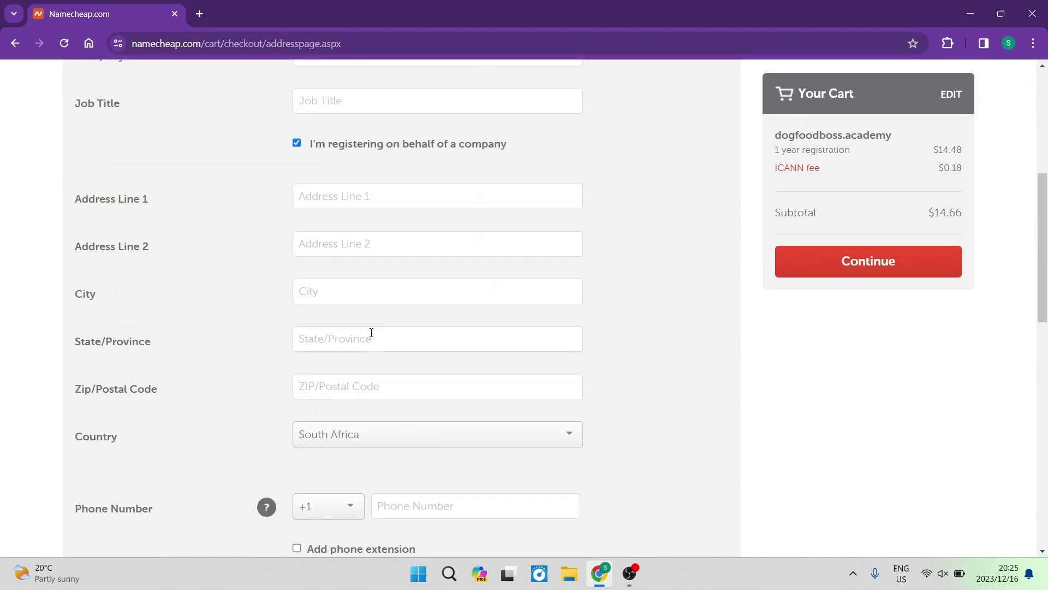
scroll(391, 279, "down", 3)
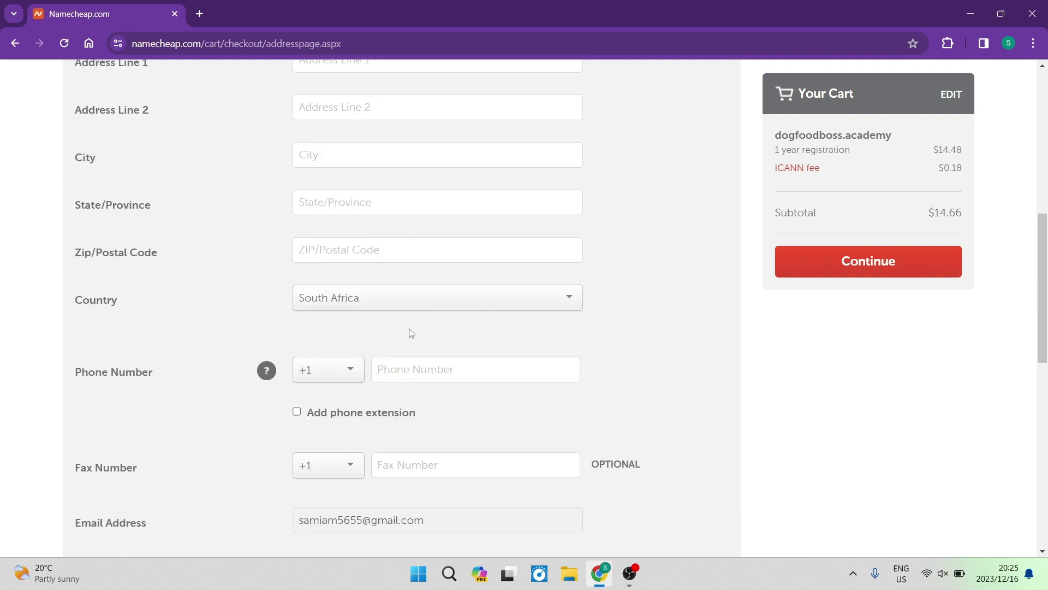
scroll(401, 331, "down", 3)
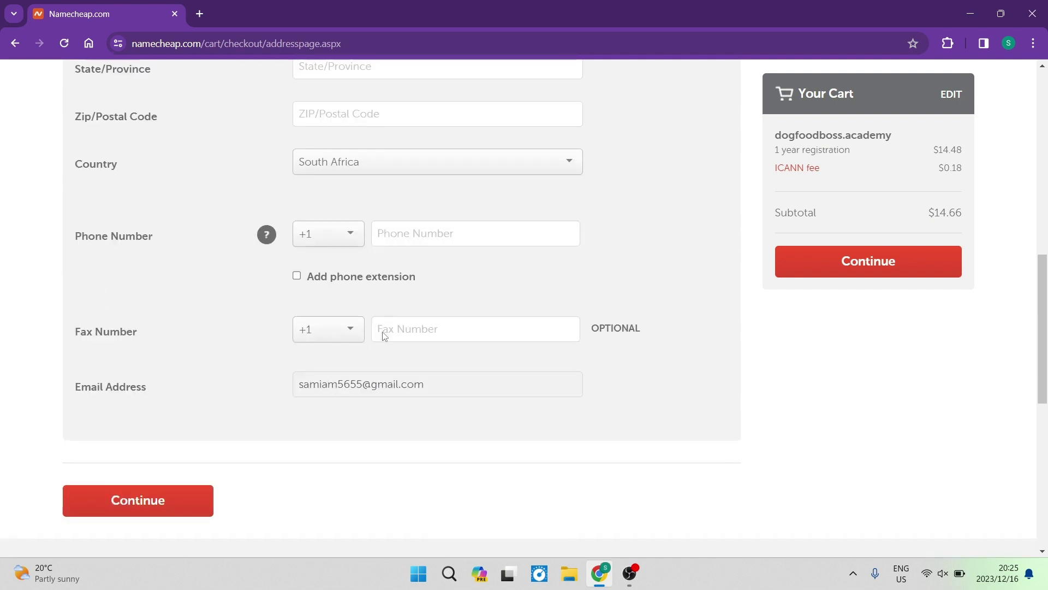
scroll(300, 465, "down", 1)
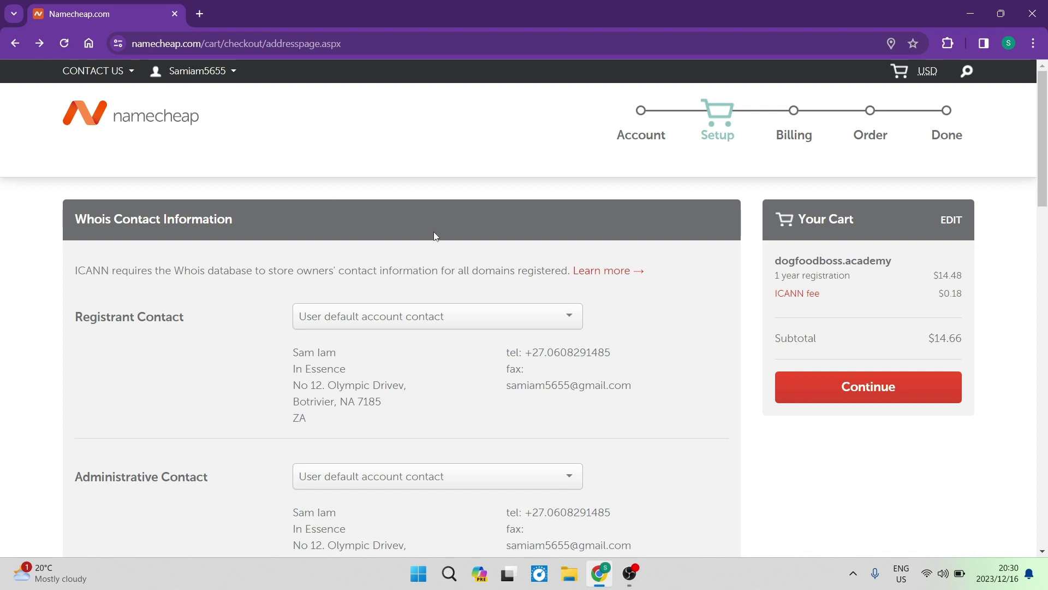
- Keep the default account contact for registrant and admin Whois, then continue to Billing
scroll(406, 282, "down", 1)
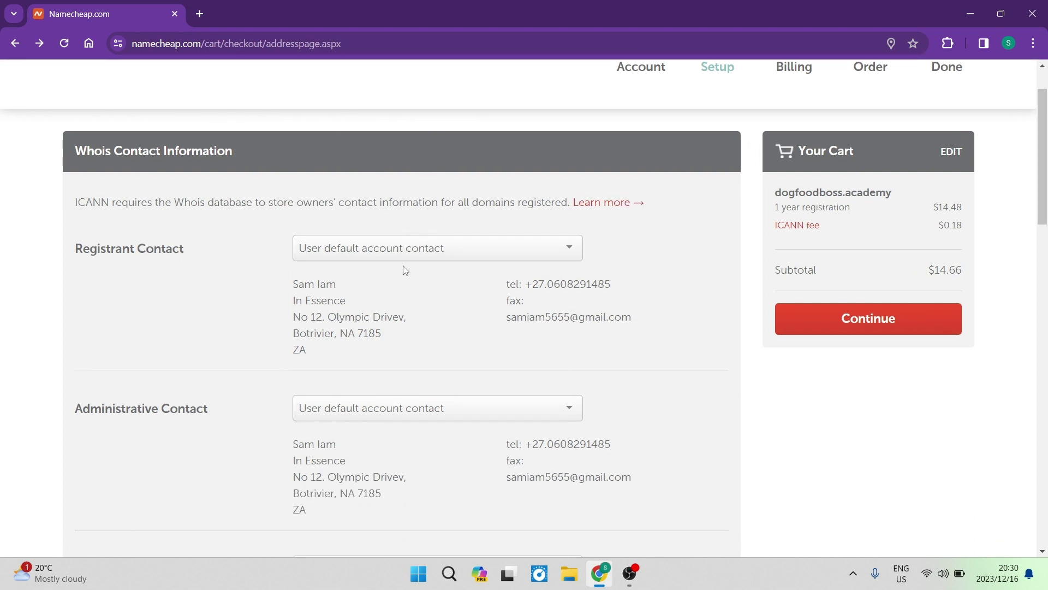
scroll(374, 290, "down", 1)
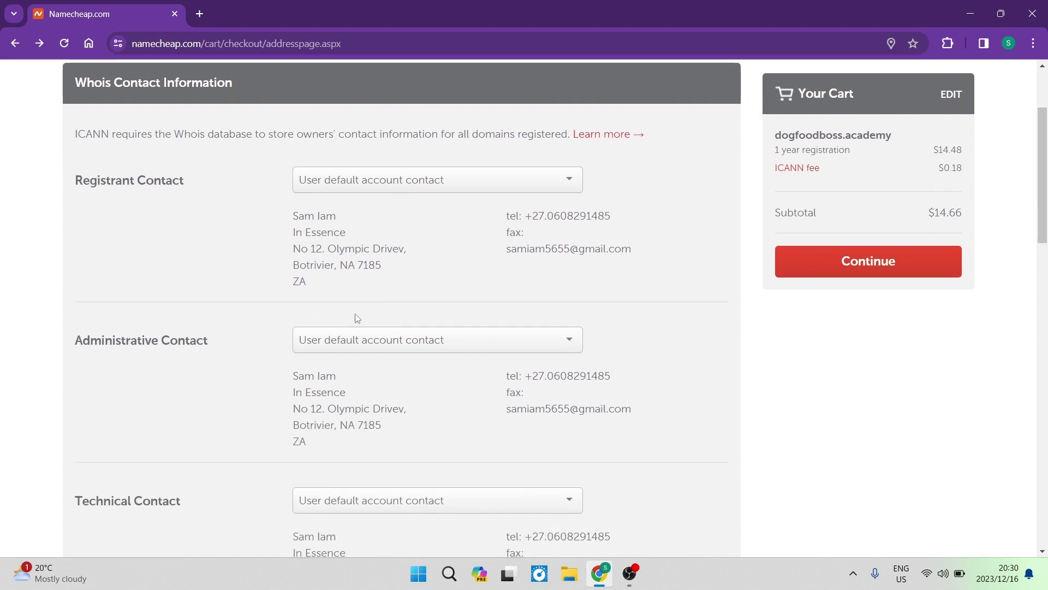
scroll(285, 377, "down", 6)
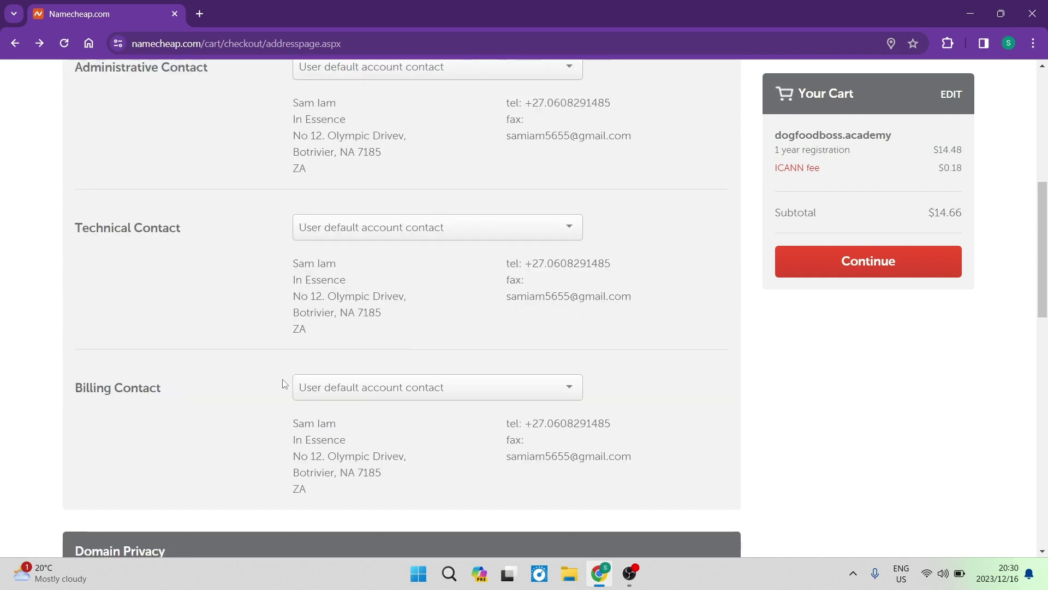
scroll(284, 384, "up", 6)
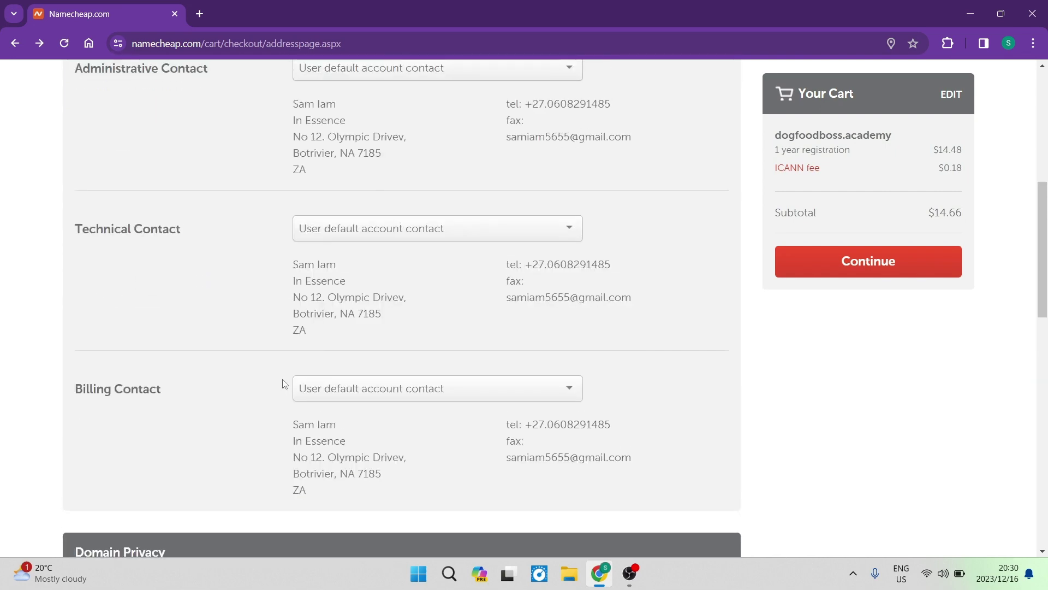
scroll(285, 384, "up", 1)
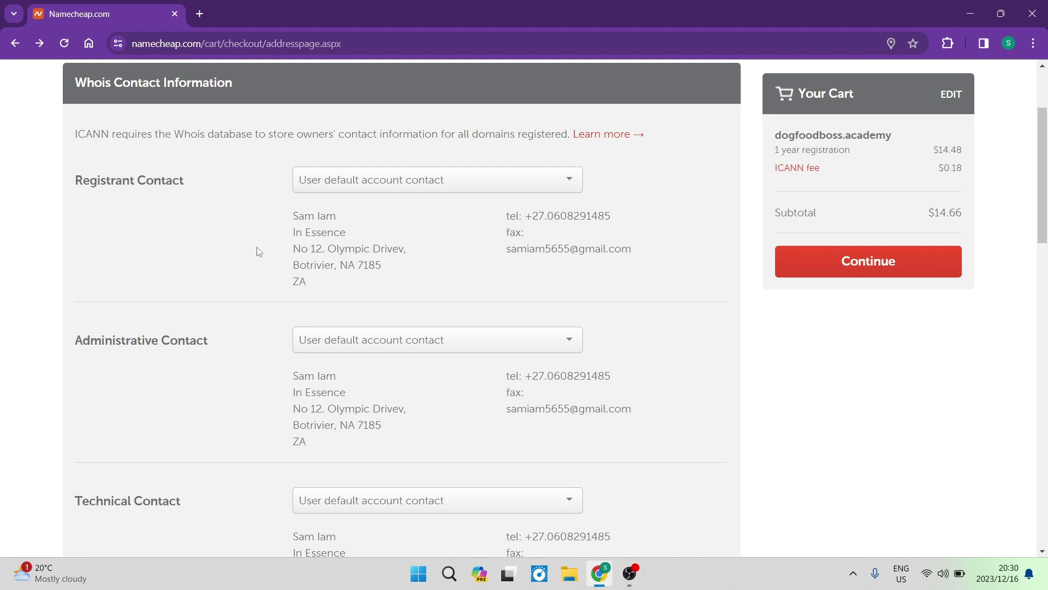
scroll(344, 297, "down", 7)
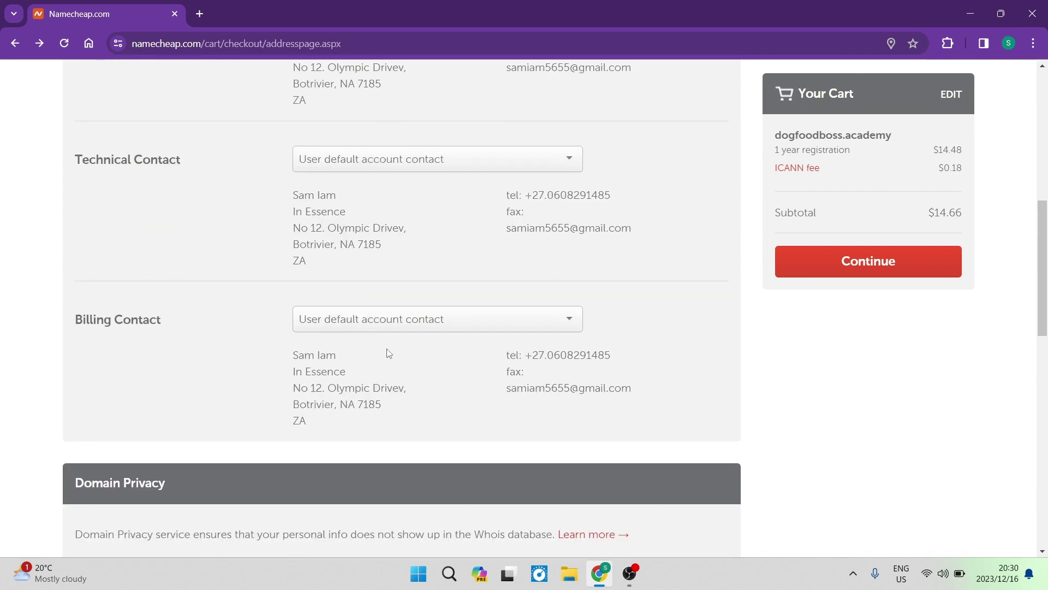
scroll(387, 350, "up", 7)
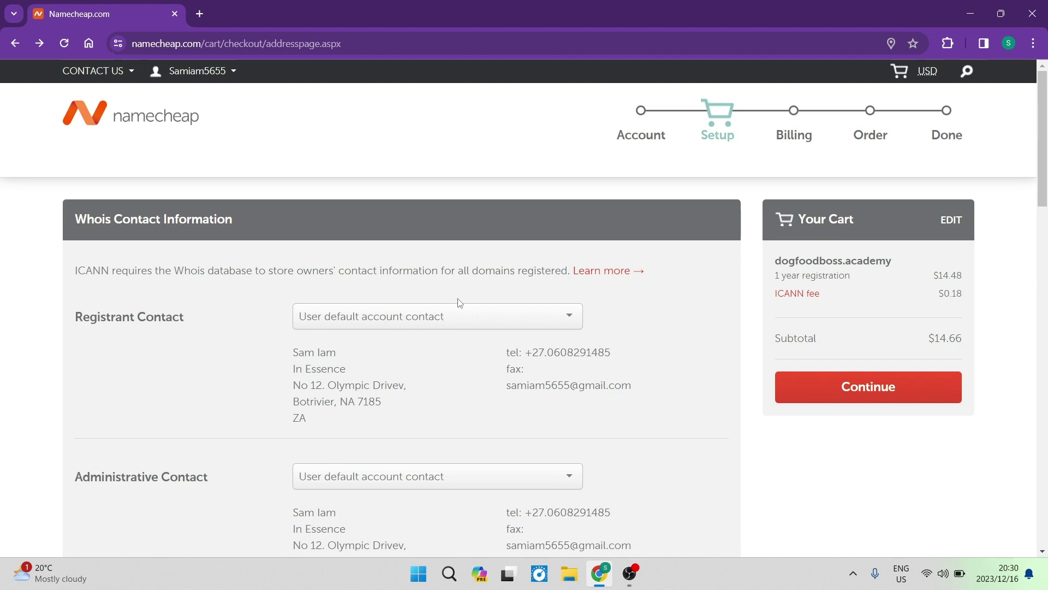
scroll(455, 301, "down", 10)
scroll(455, 302, "down", 5)
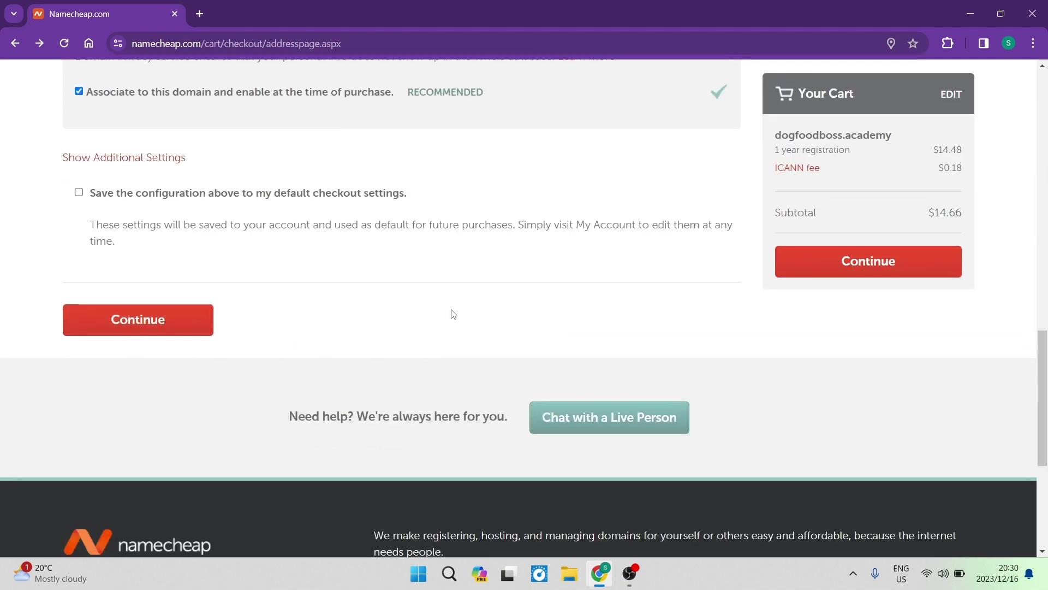
scroll(447, 326, "up", 4)
scroll(273, 387, "down", 1)
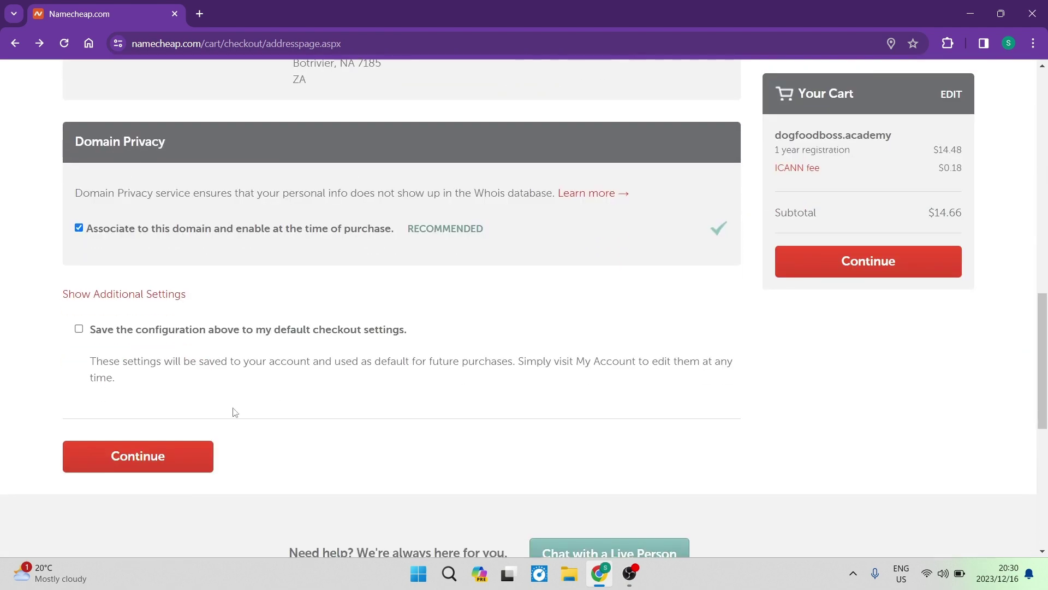
left_click(170, 457)
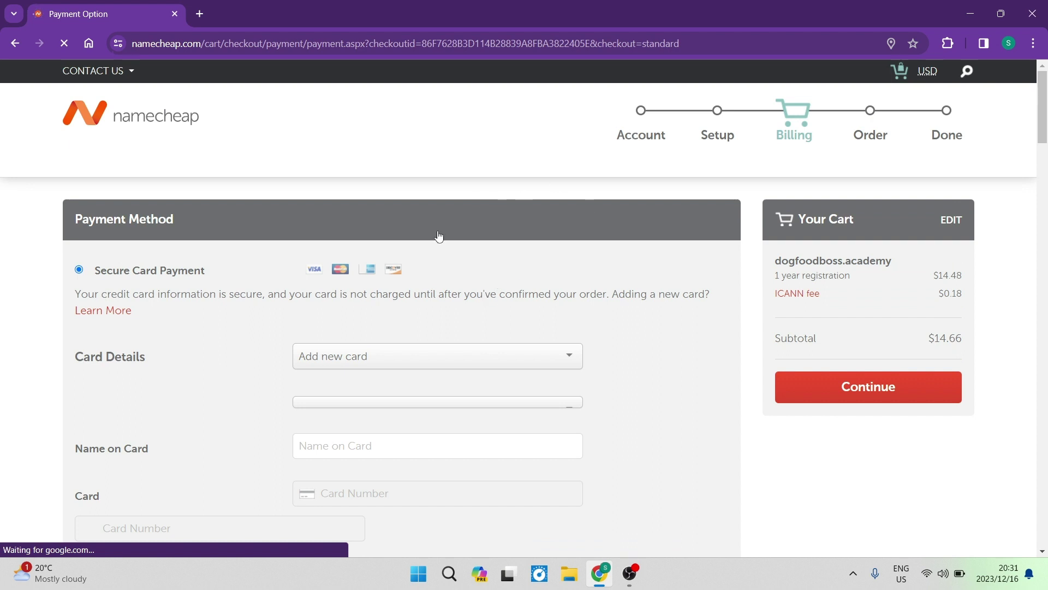
- Dismiss the McAfee blocked-content warning banner
scroll(396, 243, "down", 1)
scroll(394, 242, "down", 1)
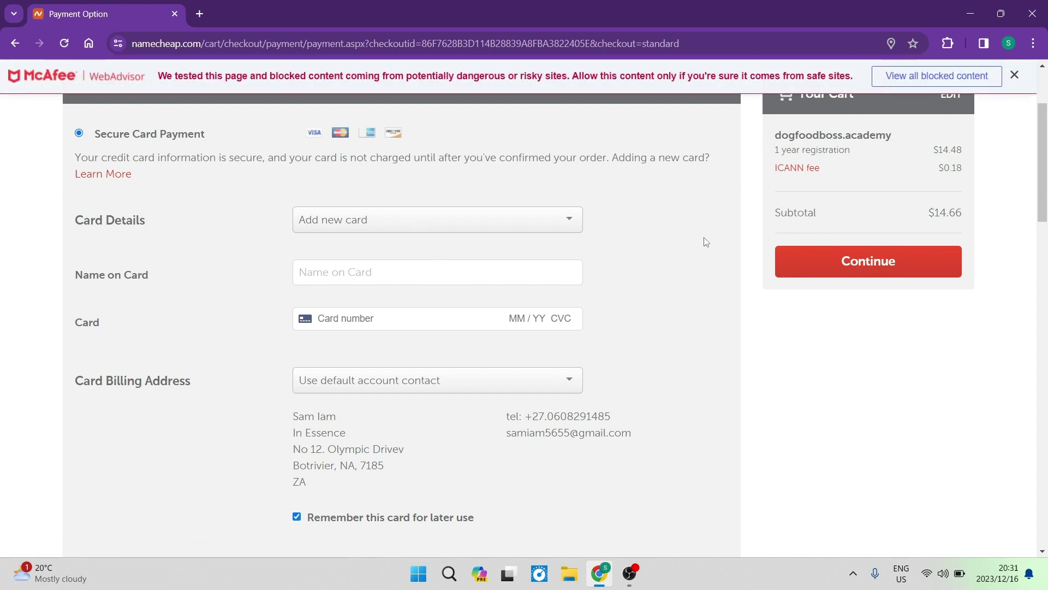
left_click(1015, 75)
- Choose Paypal as the payment method, leaving the $14.66 subtotal unchanged
scroll(337, 410, "down", 1)
scroll(337, 410, "down", 3)
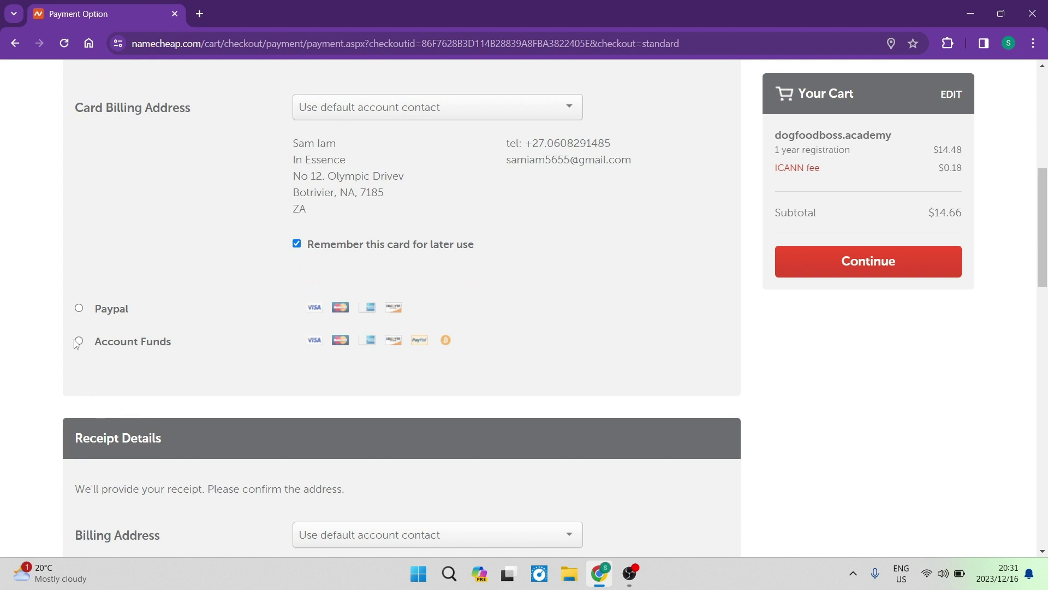
scroll(410, 328, "up", 1)
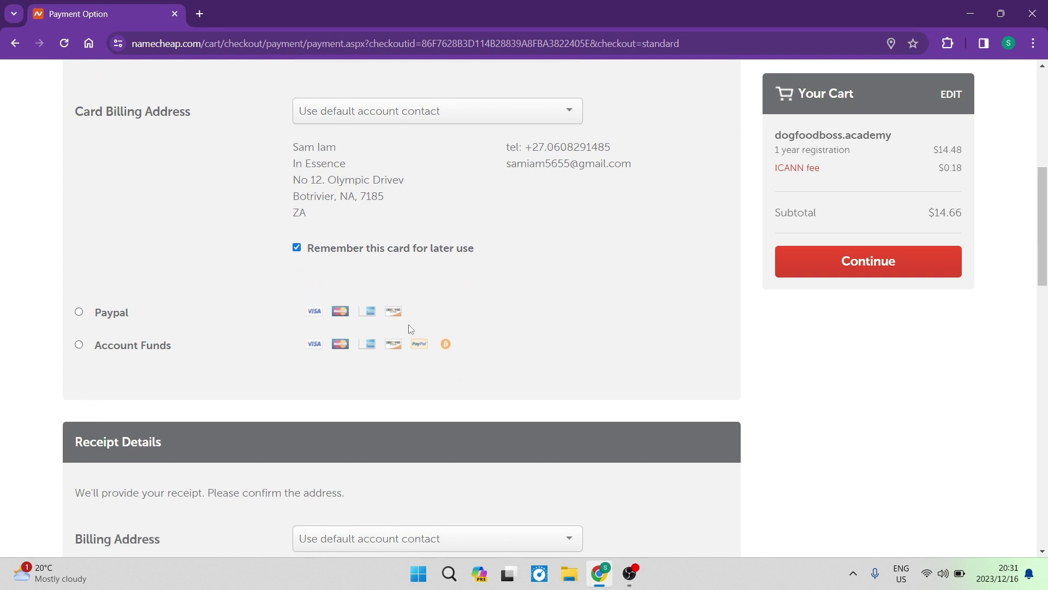
scroll(410, 328, "up", 6)
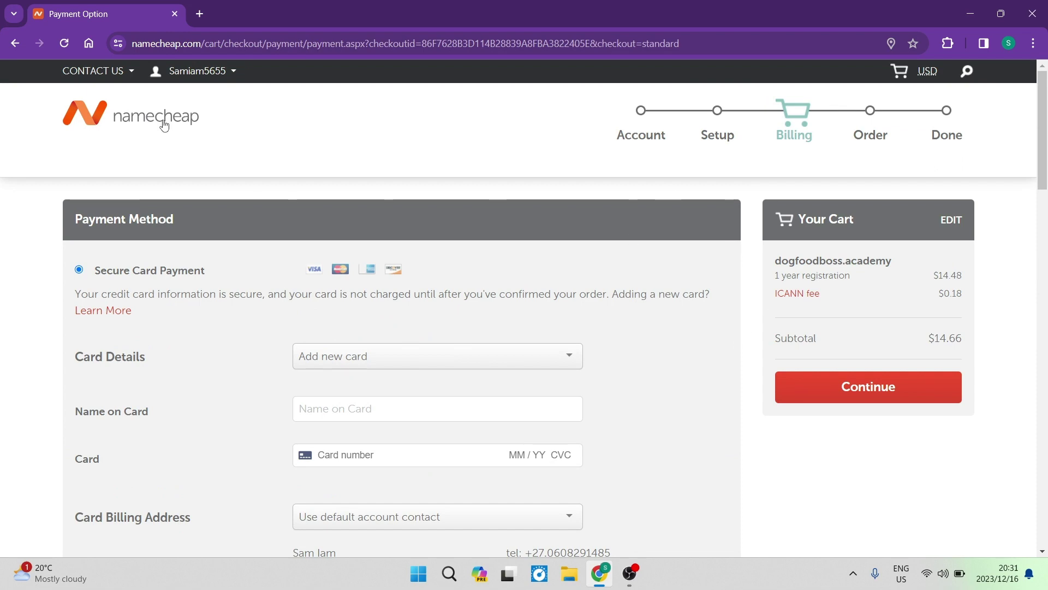
scroll(254, 220, "down", 7)
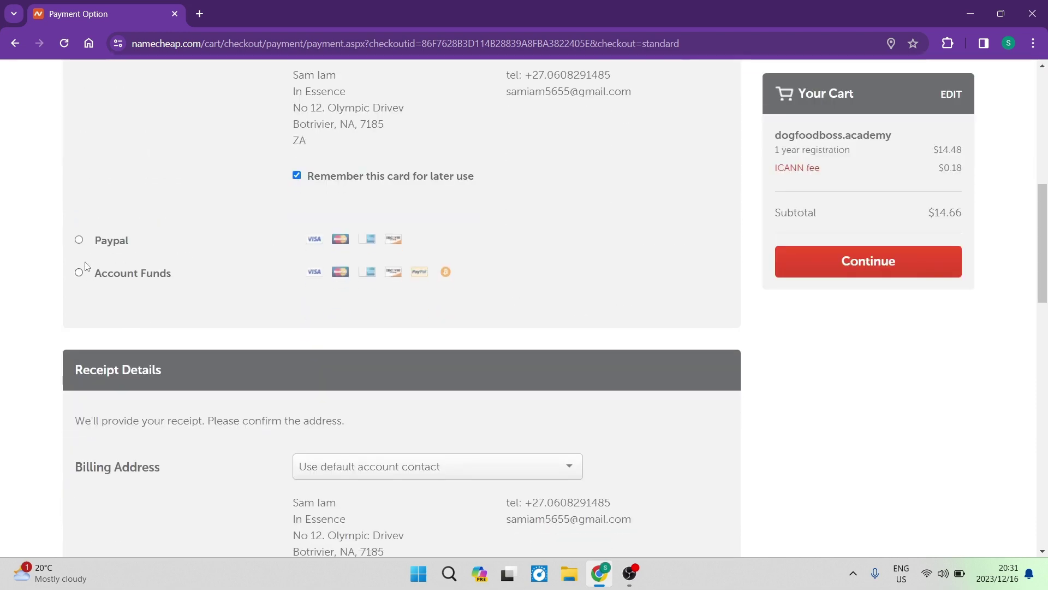
left_click(79, 240)
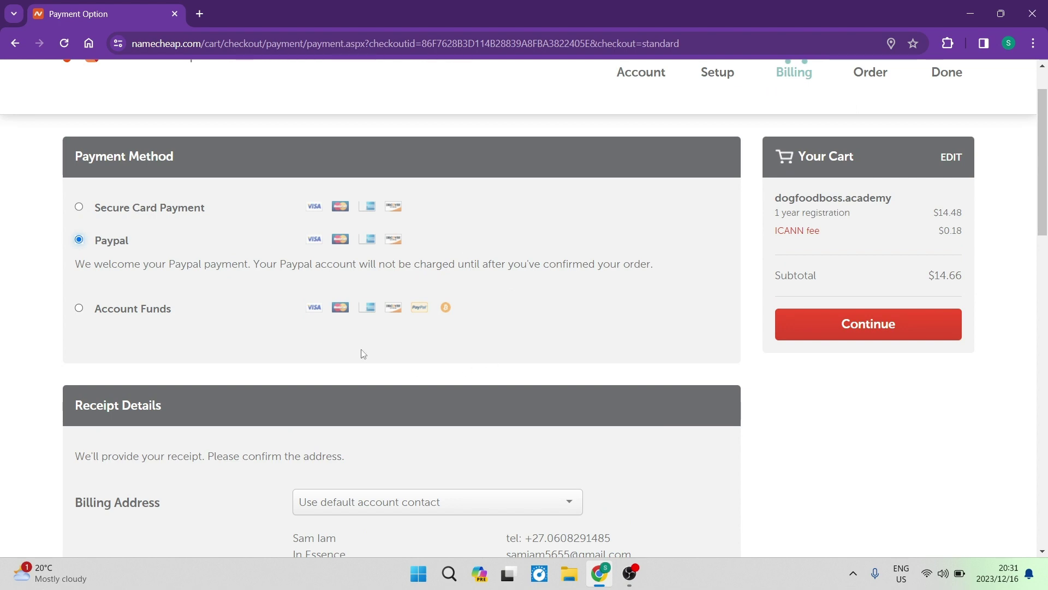
scroll(340, 309, "down", 4)
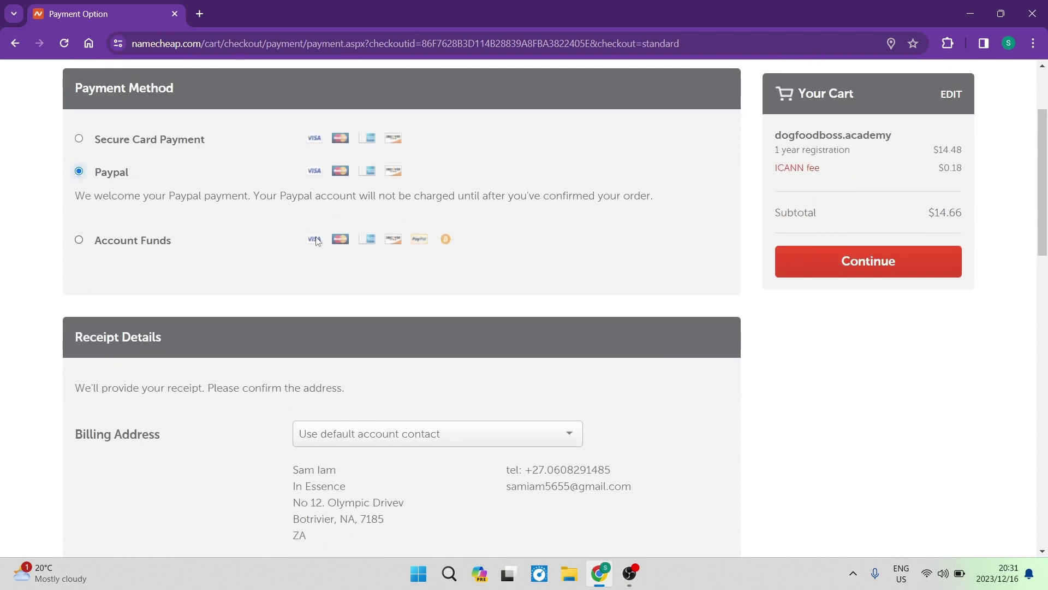
- Leave the Billing Address on 'Use default account contact' and continue to Order Review
scroll(403, 304, "down", 3)
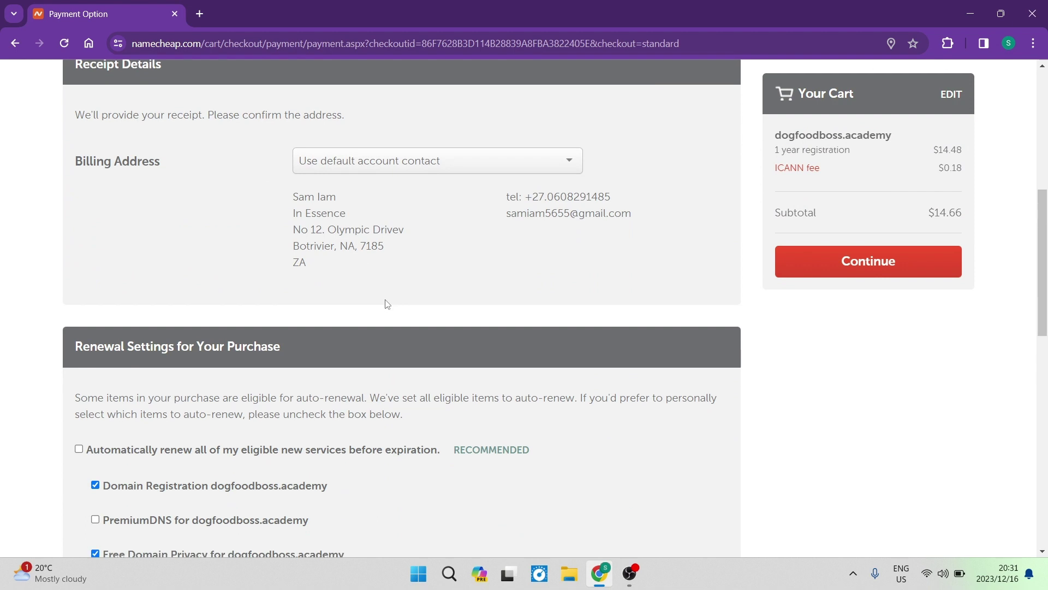
scroll(425, 245, "up", 1)
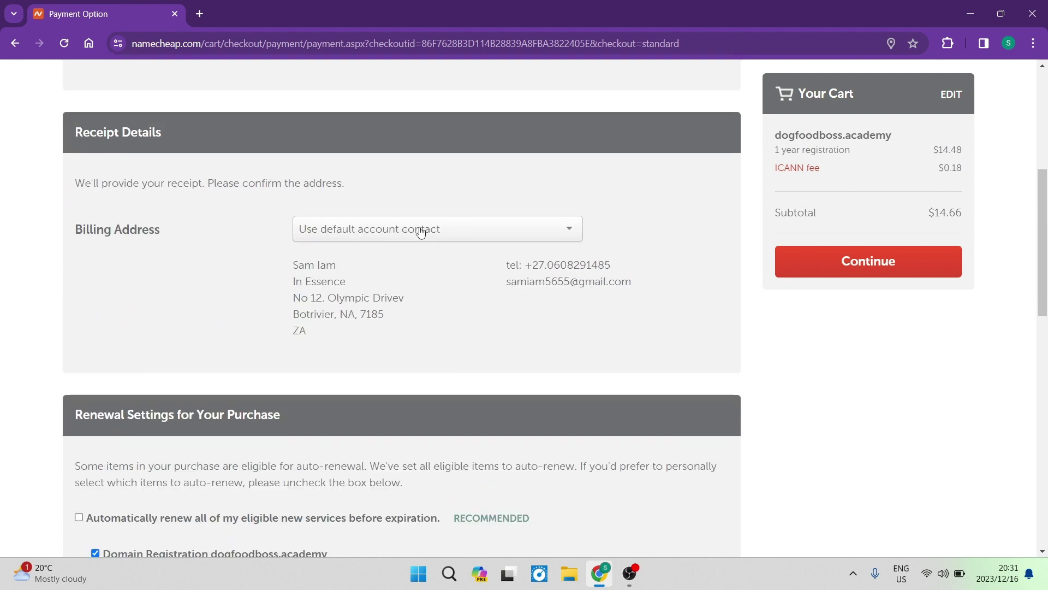
left_click(421, 231)
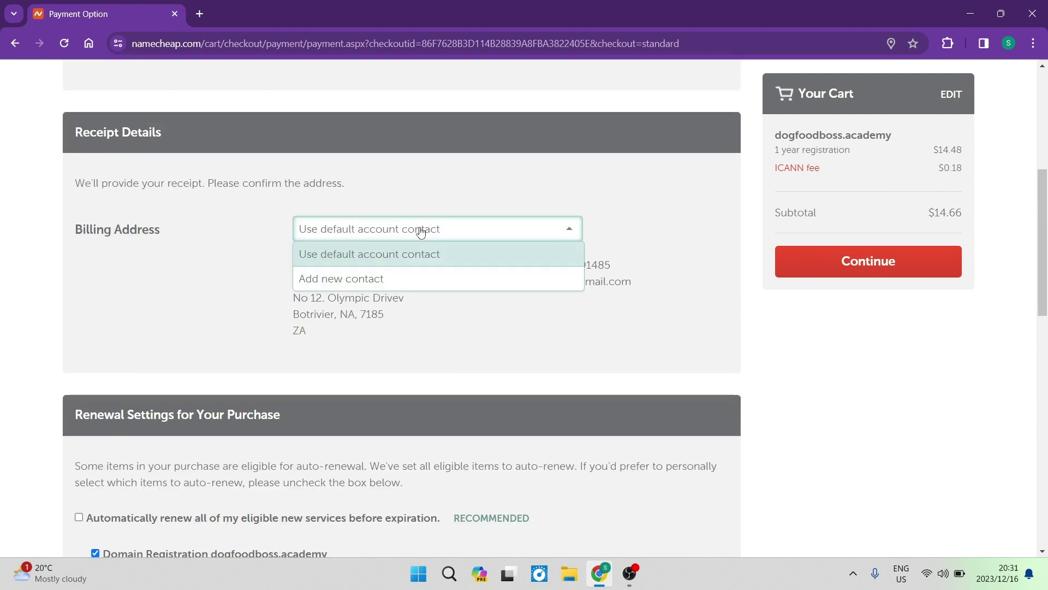
left_click(383, 249)
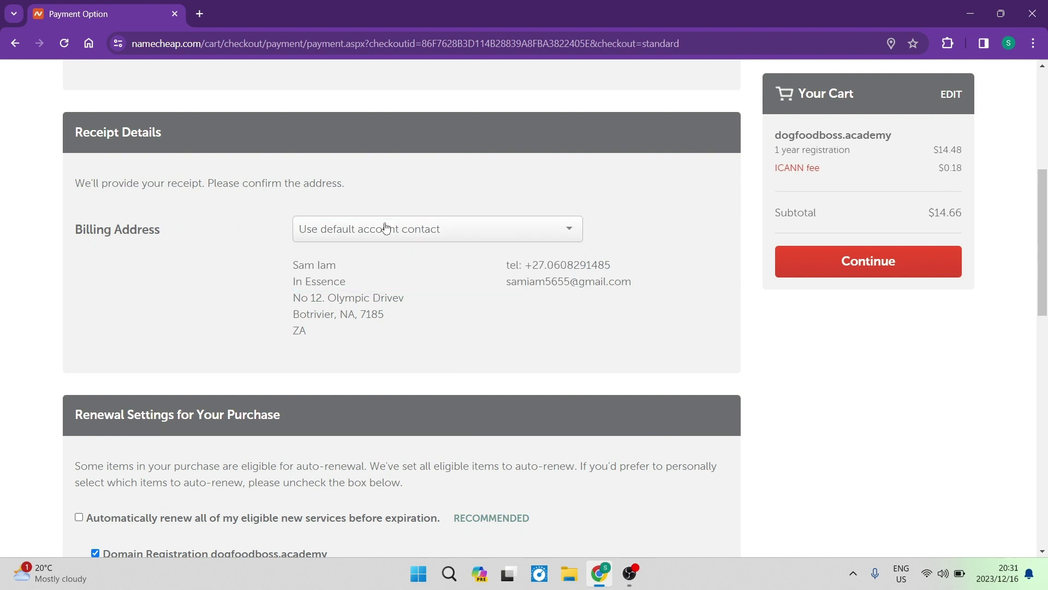
scroll(363, 281, "down", 5)
scroll(339, 344, "up", 1)
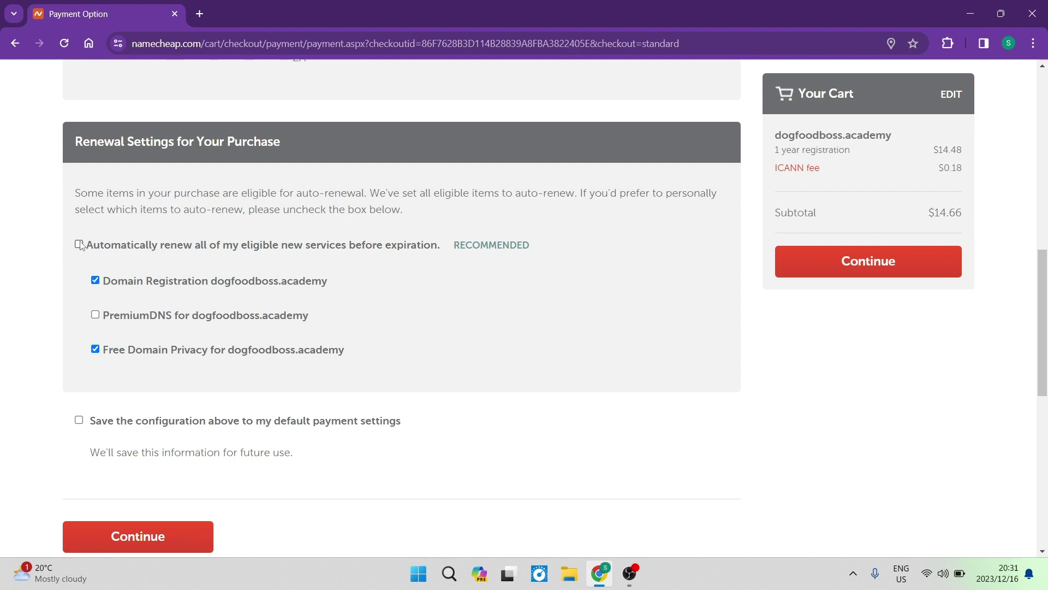
scroll(175, 376, "down", 3)
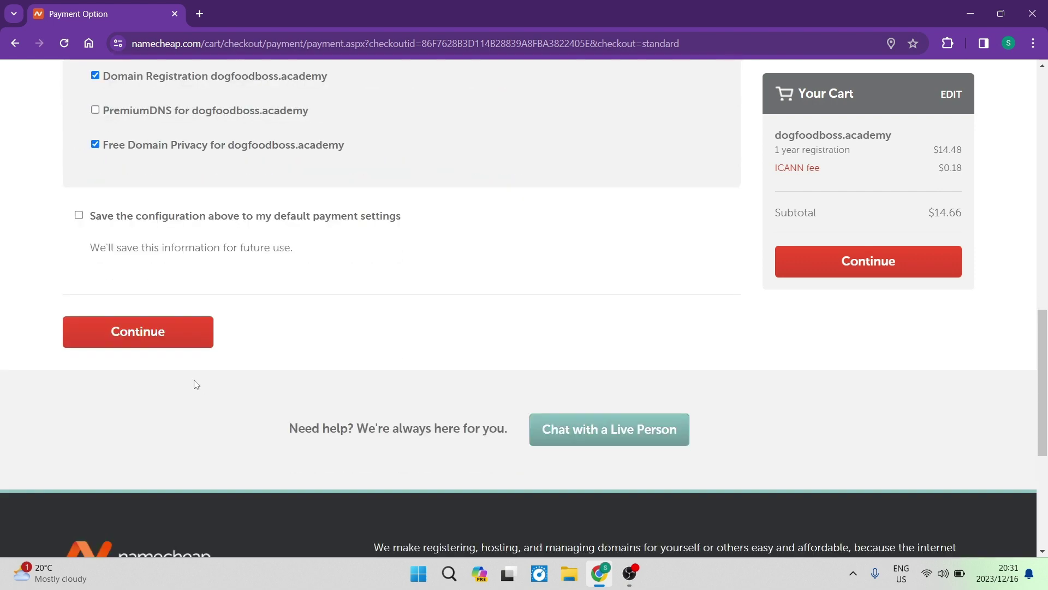
left_click(155, 330)
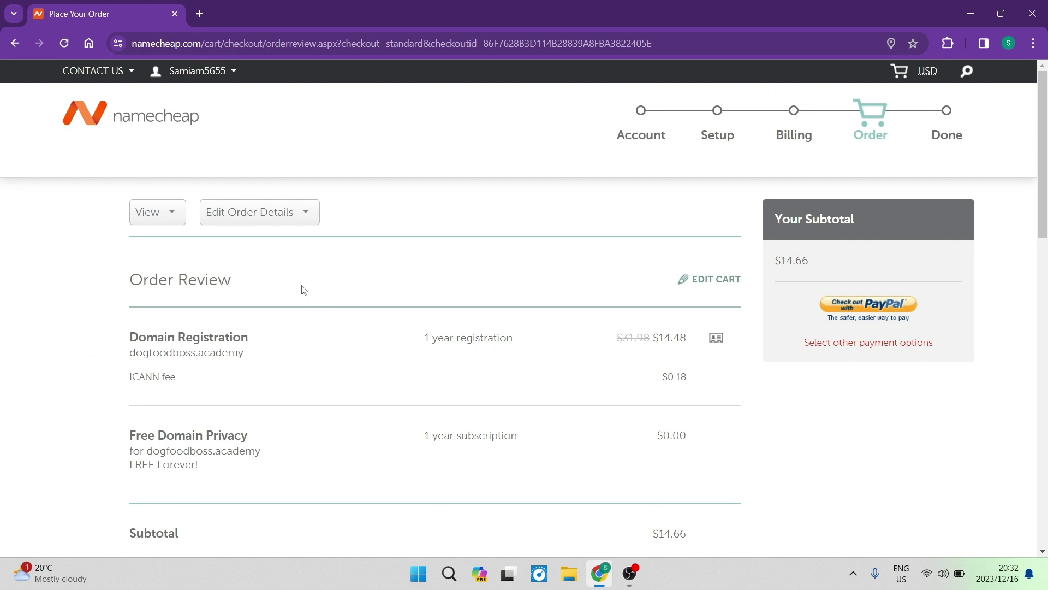
scroll(293, 288, "down", 1)
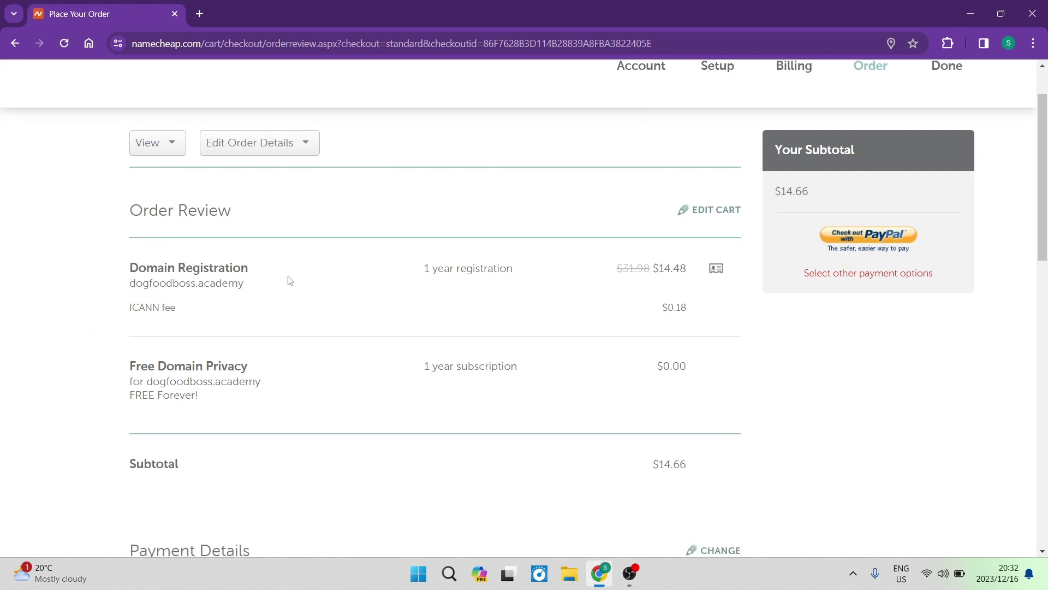
scroll(288, 279, "down", 2)
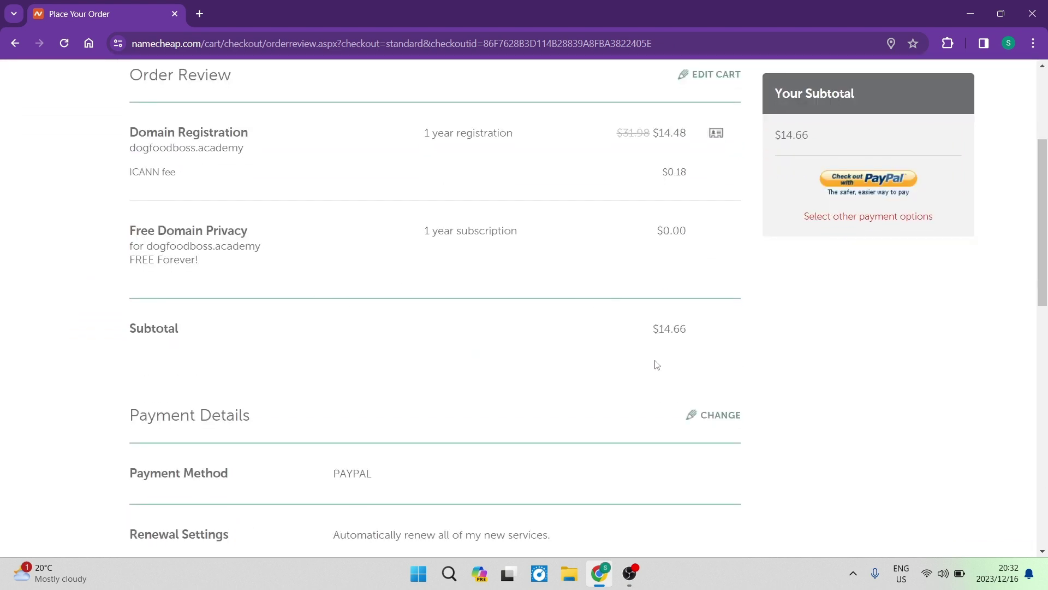
scroll(456, 287, "down", 2)
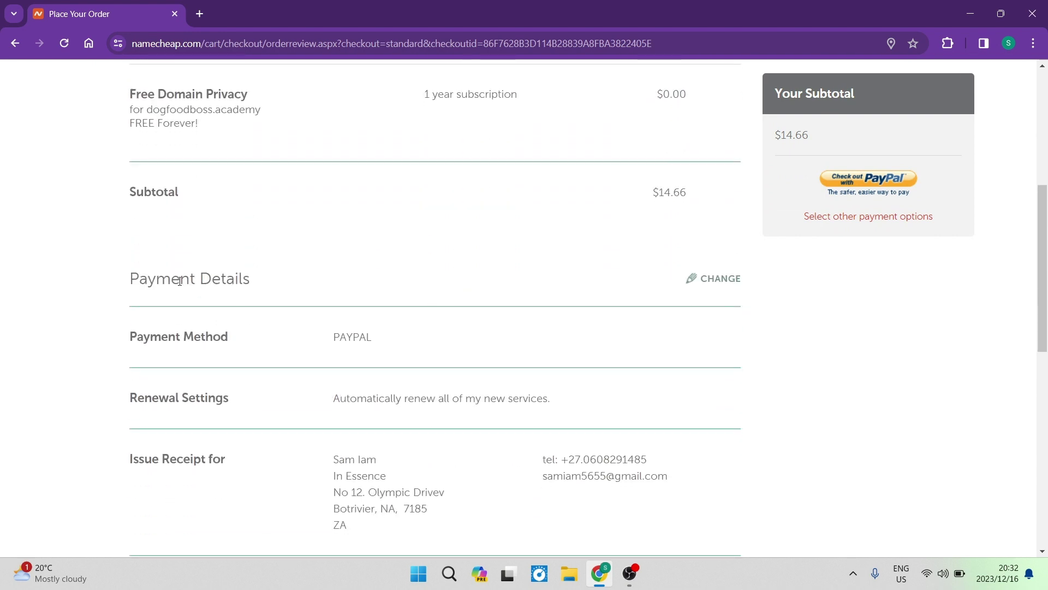
scroll(417, 328, "down", 1)
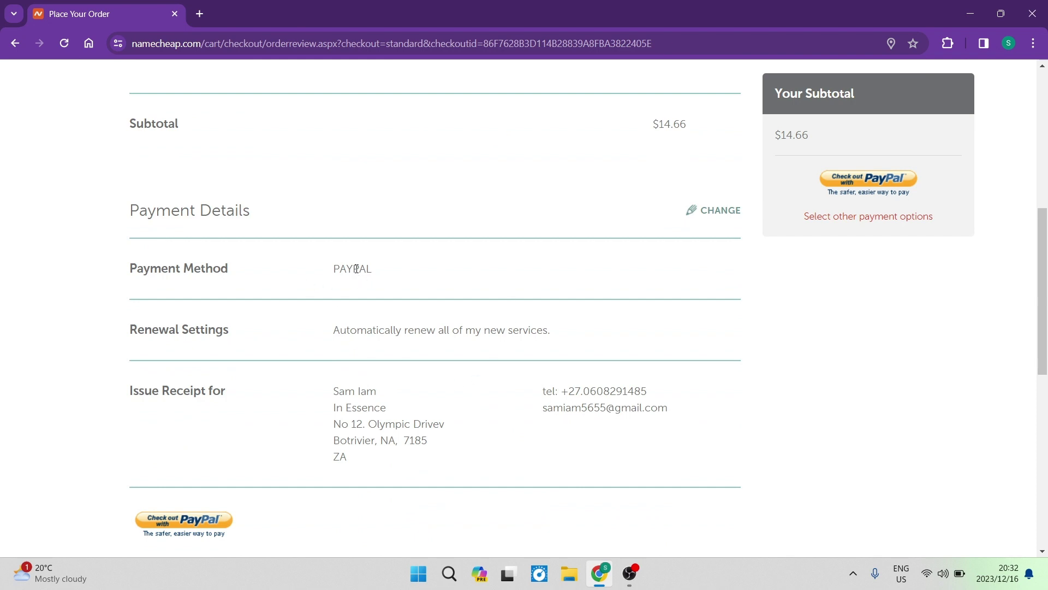
left_click_drag(413, 283, 326, 276)
left_click_drag(574, 330, 335, 311)
scroll(620, 369, "up", 2)
scroll(620, 369, "up", 5)
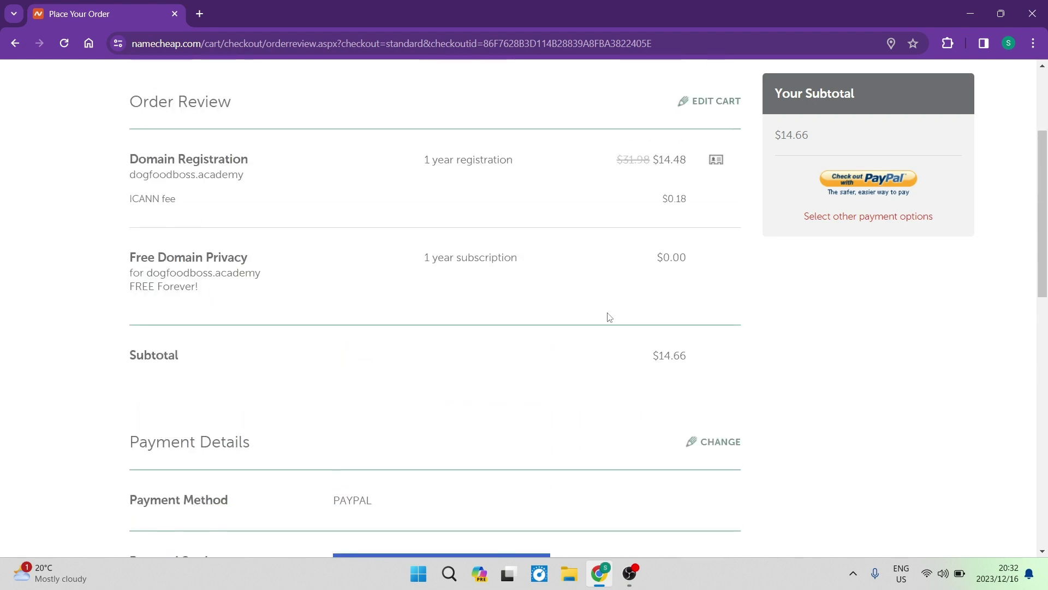
scroll(644, 243, "down", 5)
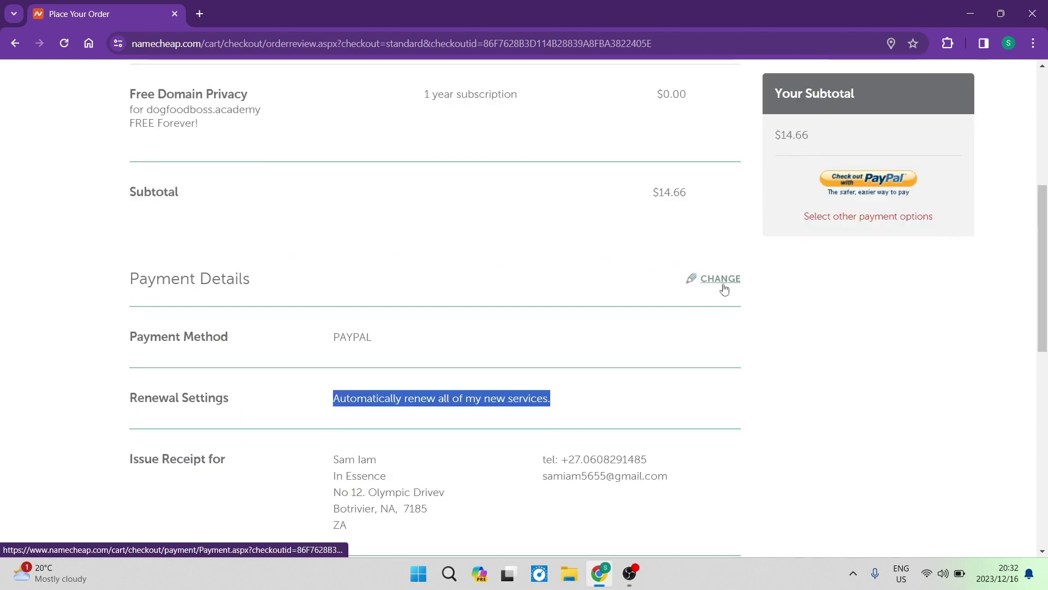
scroll(720, 297, "up", 5)
scroll(709, 303, "up", 1)
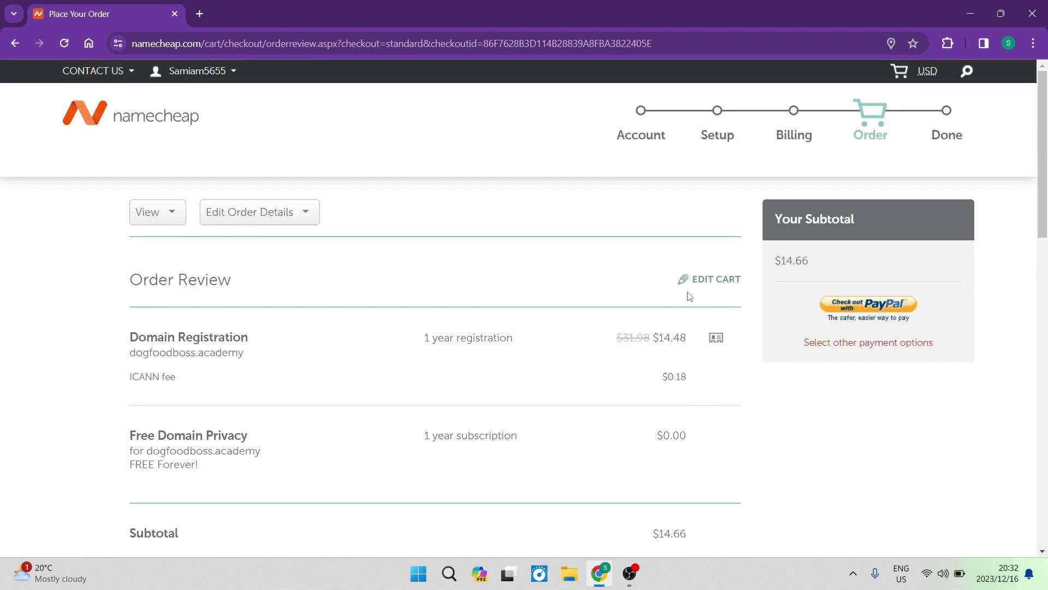
scroll(423, 290, "down", 7)
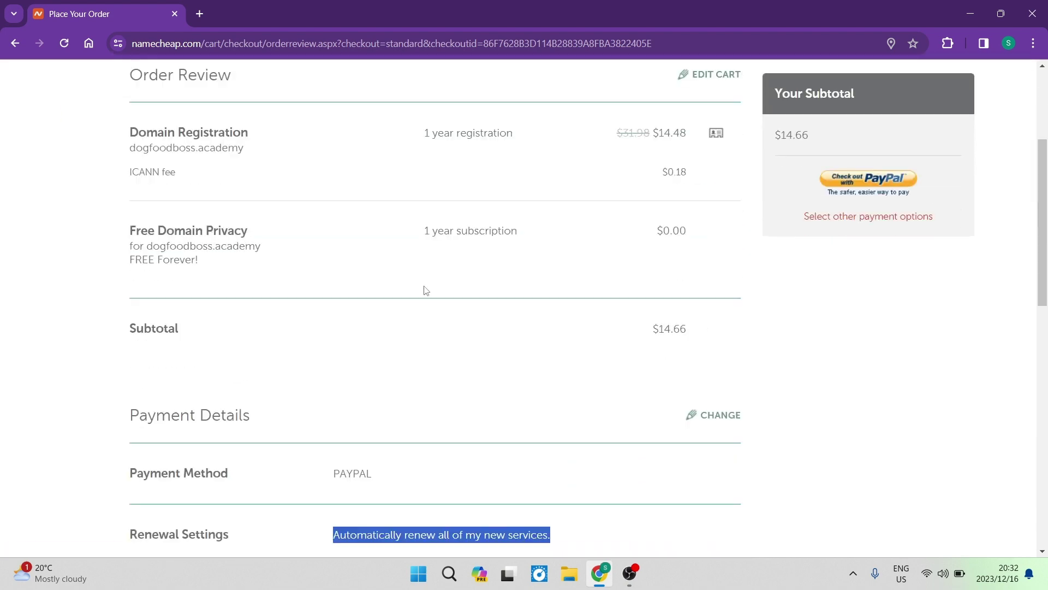
scroll(546, 300, "down", 1)
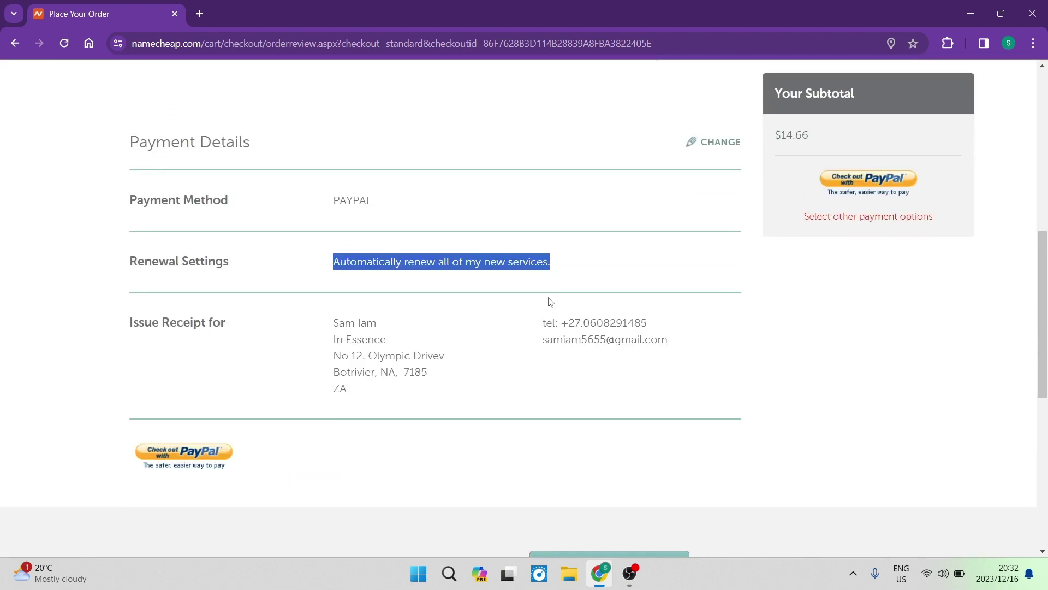
left_click(603, 269)
scroll(437, 292, "down", 4)
scroll(450, 310, "up", 4)
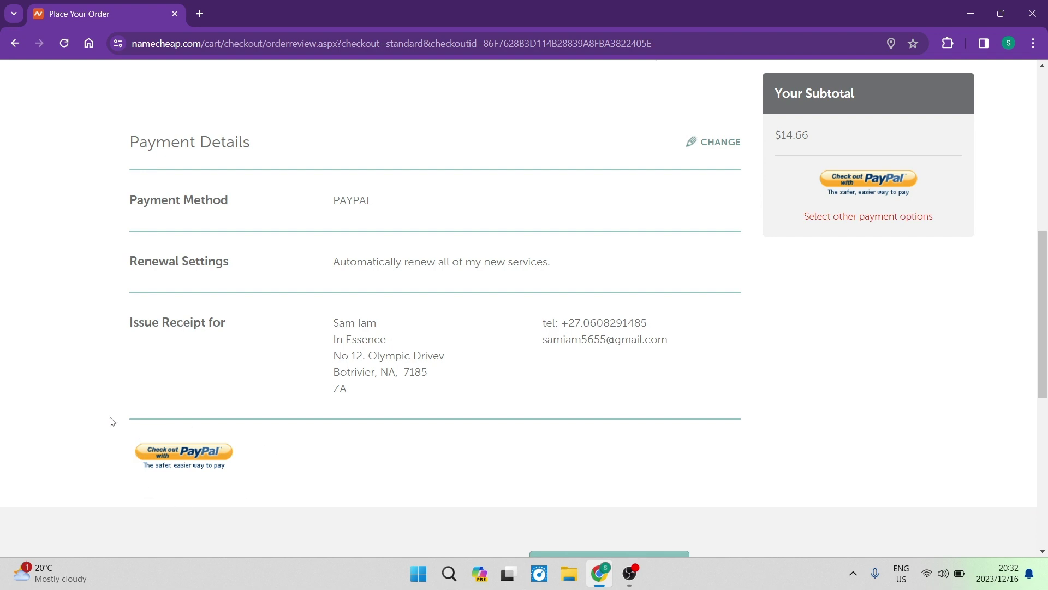
scroll(460, 433, "up", 8)
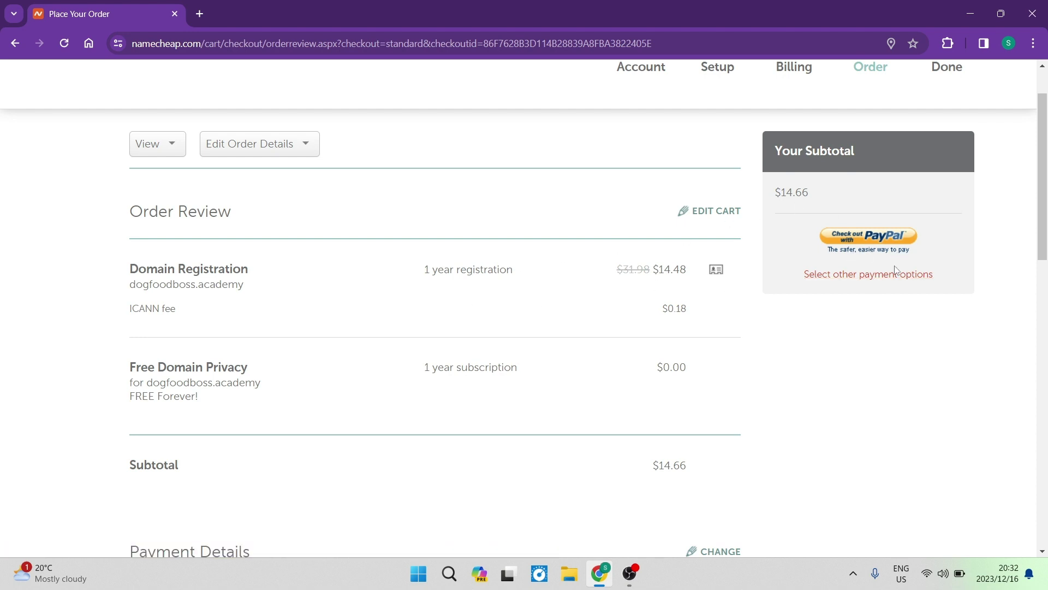
scroll(824, 261, "up", 2)
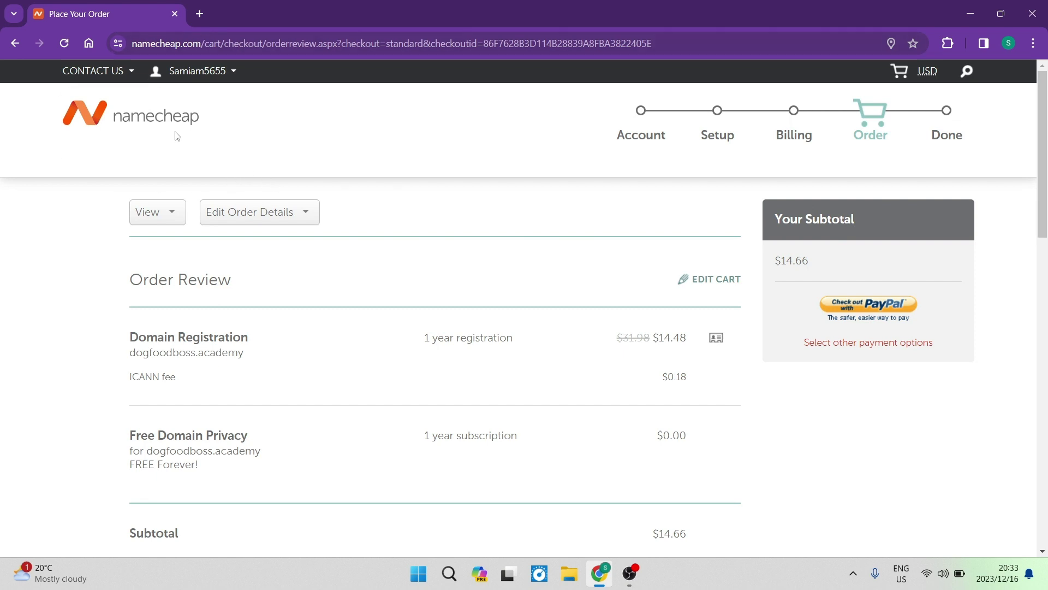
scroll(557, 225, "down", 10)
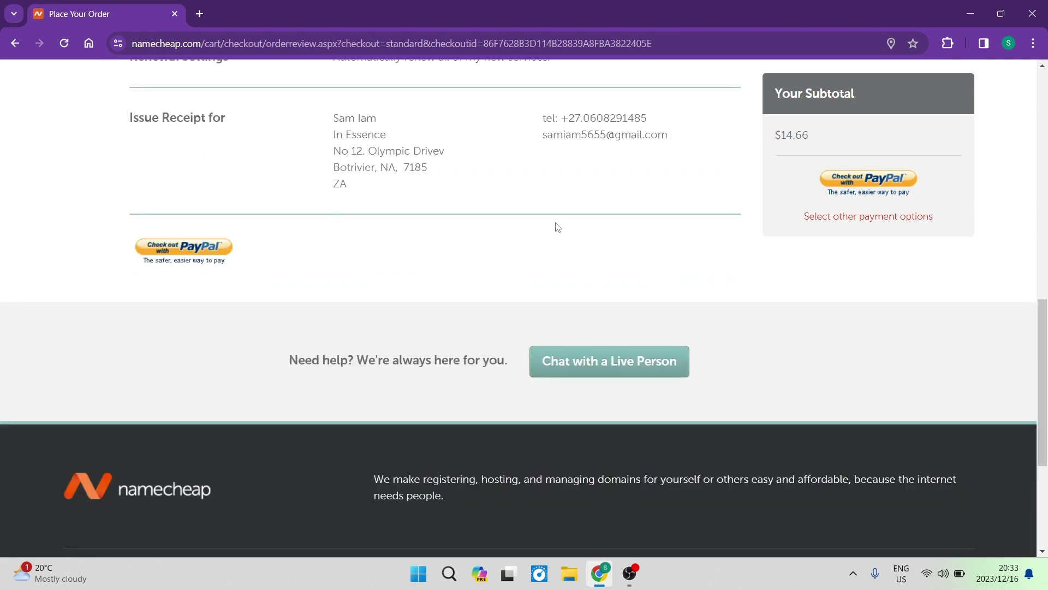
scroll(557, 226, "up", 10)
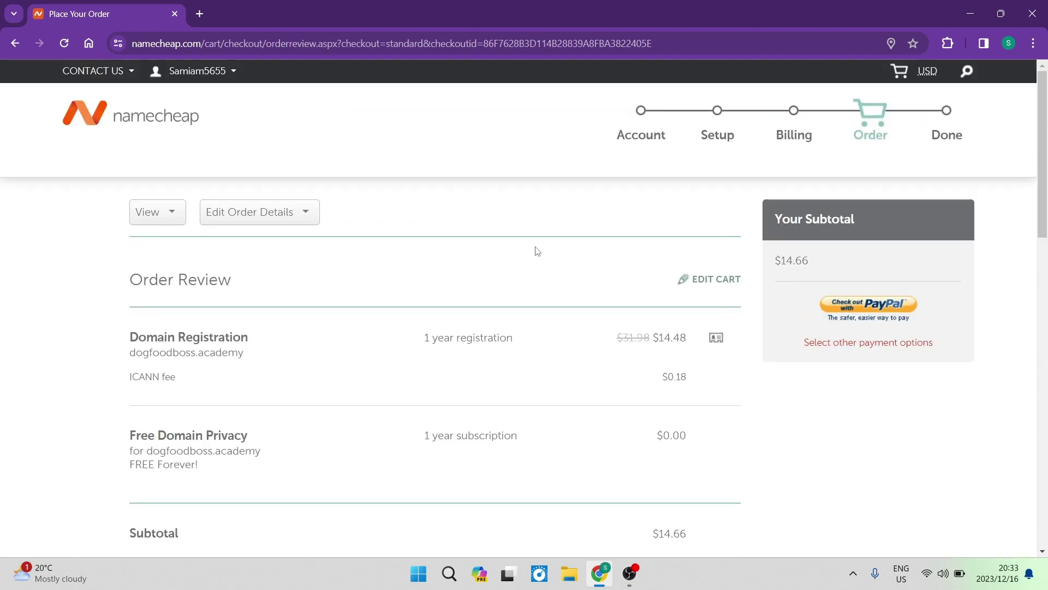